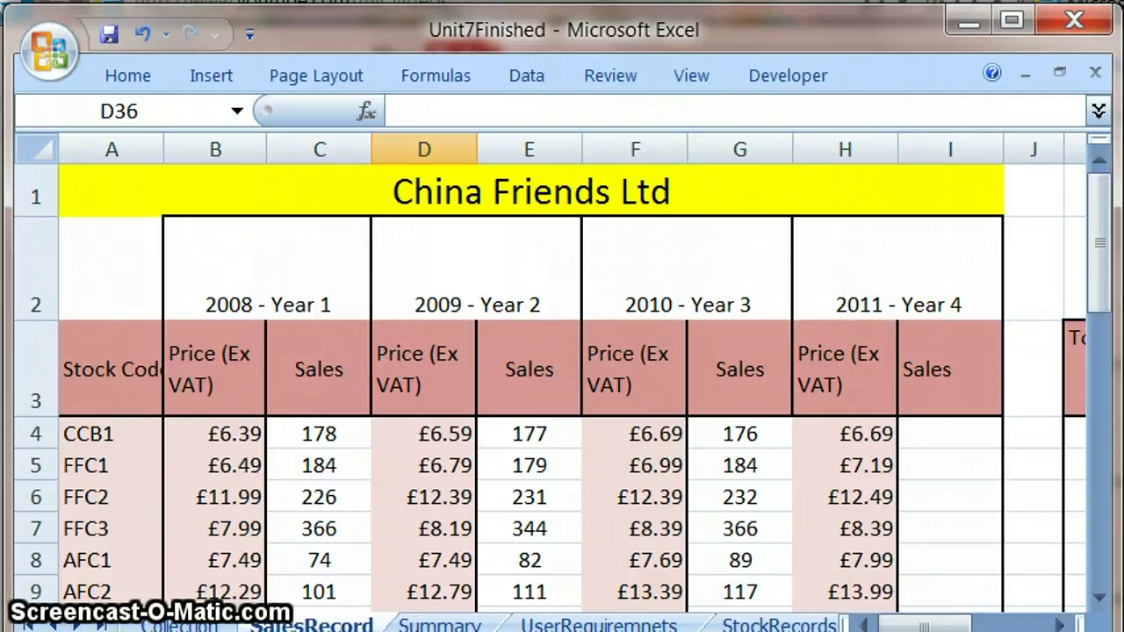
# Step: Select cell B4 on the Summary sheet, and turn on filtering for header cells A3:C3 on the SalesRecord sheet
pyautogui.click(430, 623)
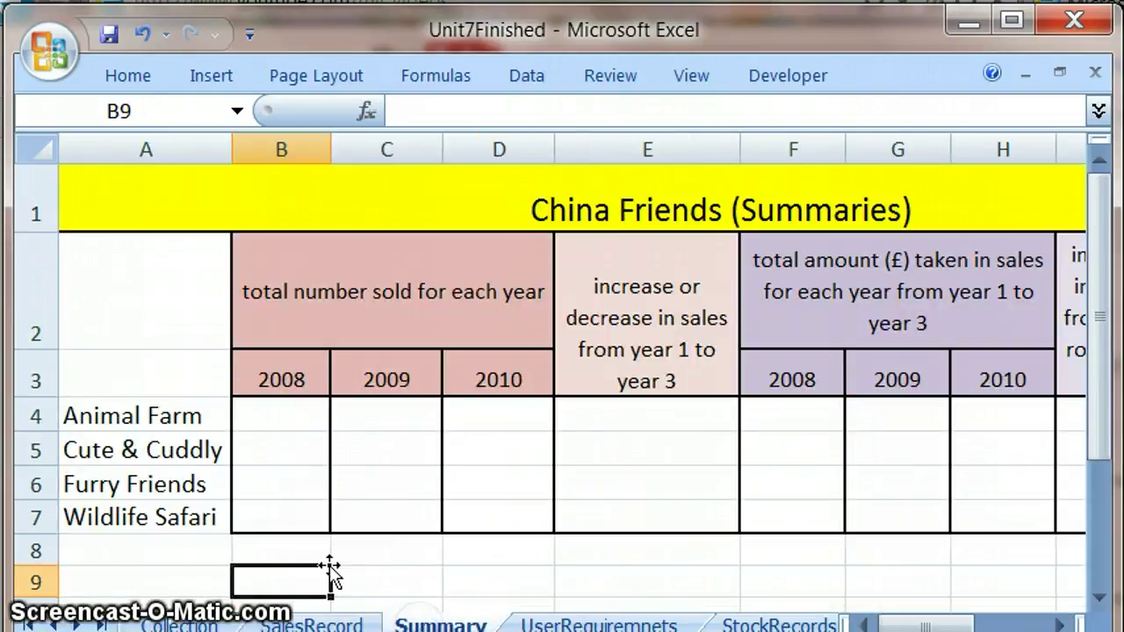
pyautogui.click(284, 421)
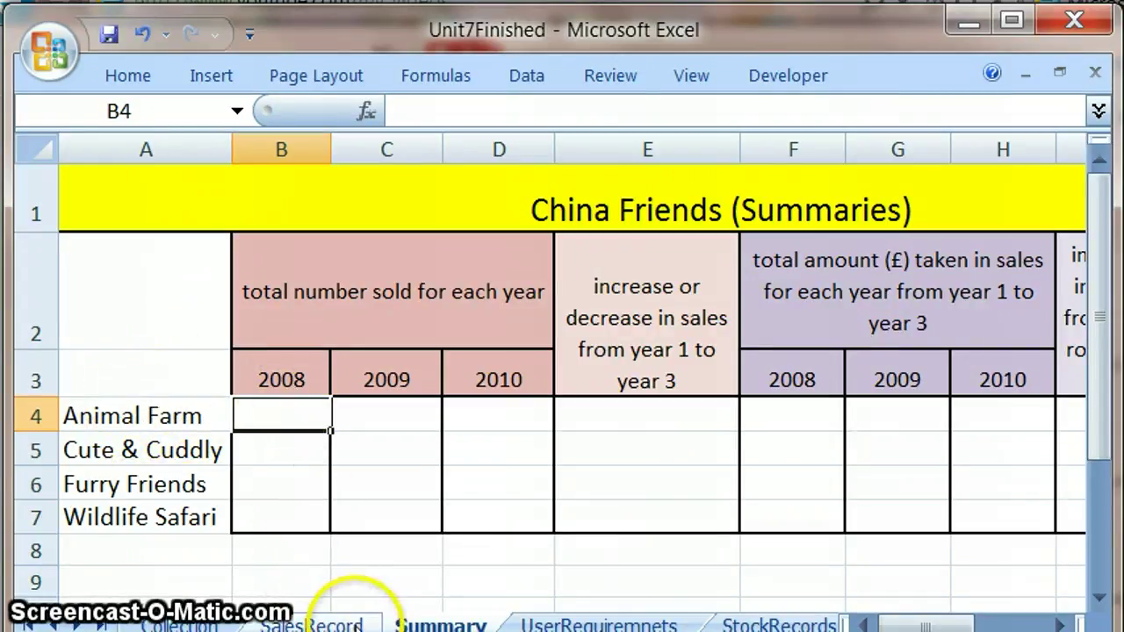
pyautogui.click(362, 625)
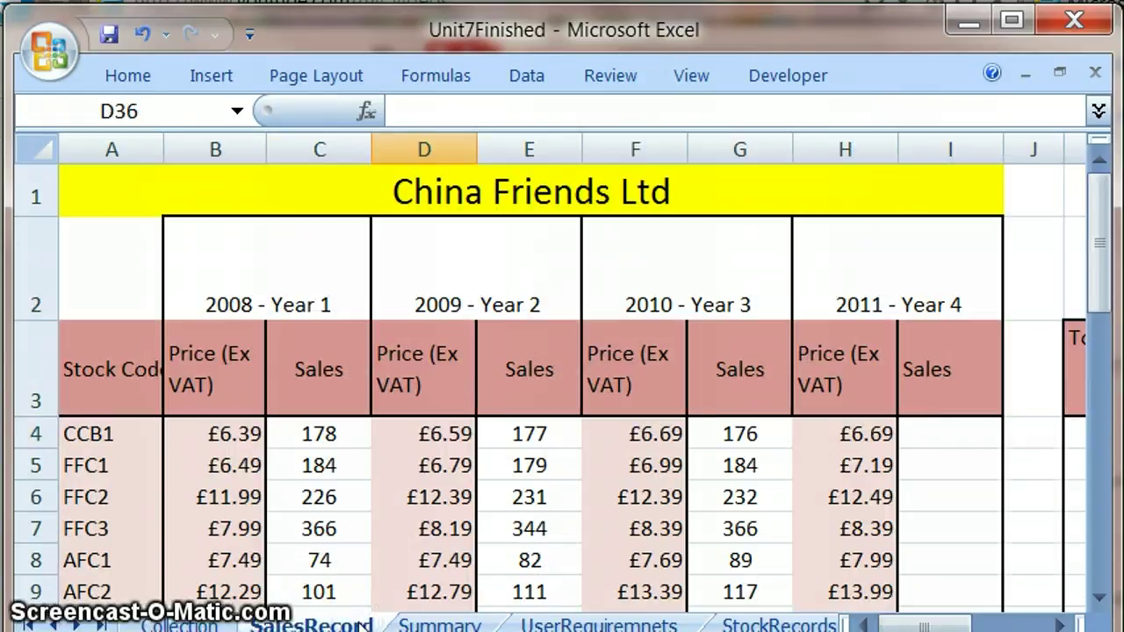
pyautogui.click(94, 386)
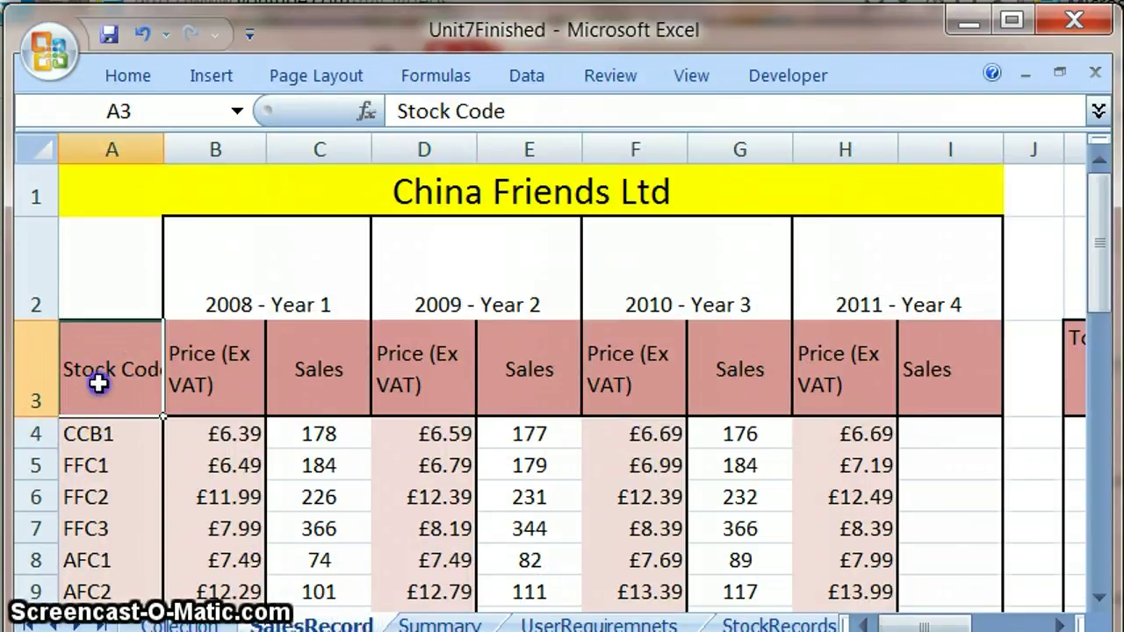
pyautogui.moveTo(180, 380); pyautogui.dragTo(317, 392)
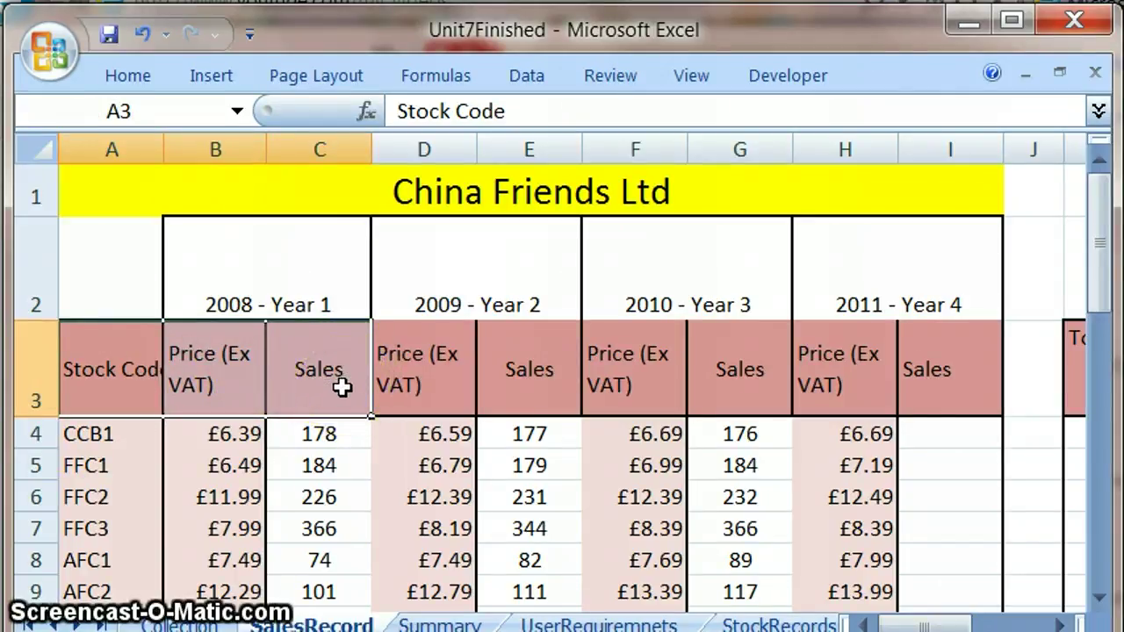
pyautogui.click(525, 77)
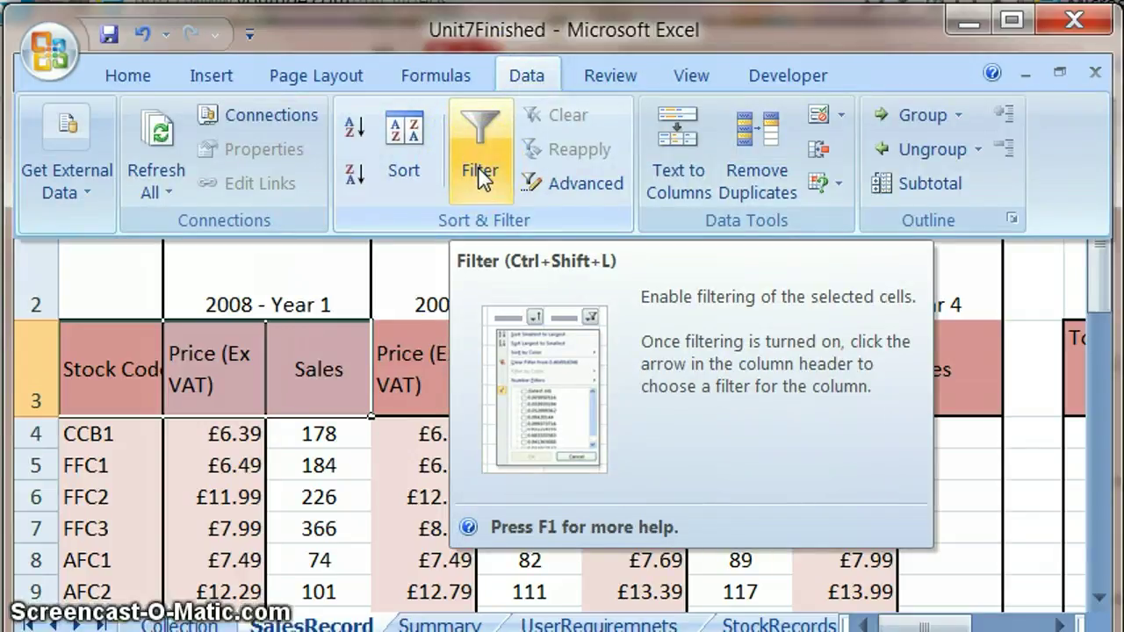
pyautogui.click(481, 175)
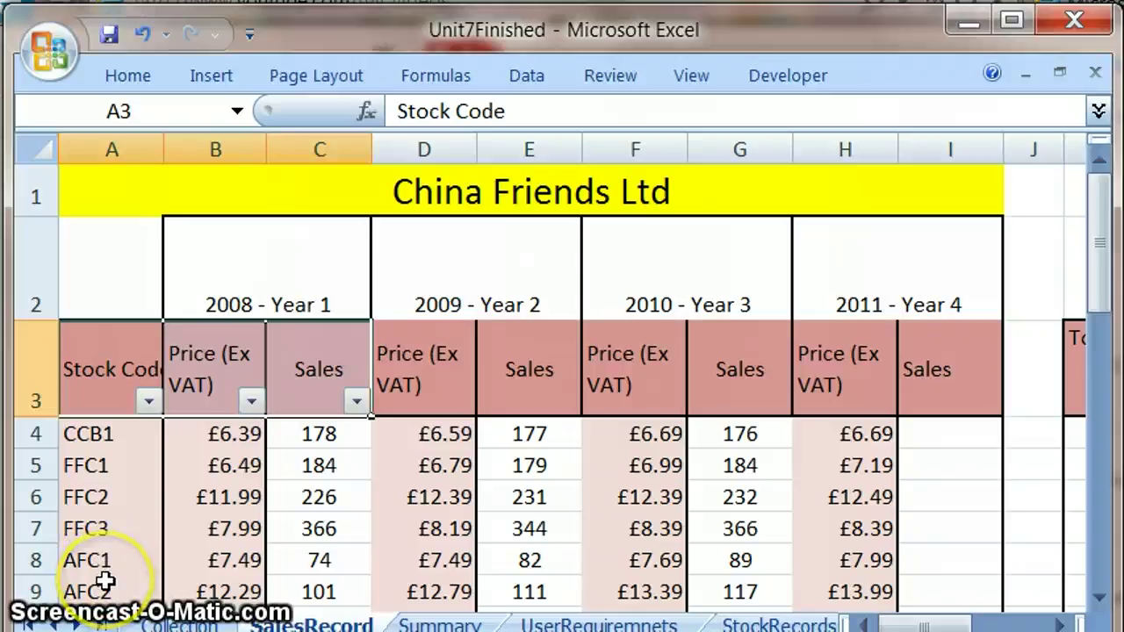
# Step: View the Collection sheet's stock codes, and remove and reapply the filter on header cells A3:C3 of the SalesRecord sheet
pyautogui.click(184, 623)
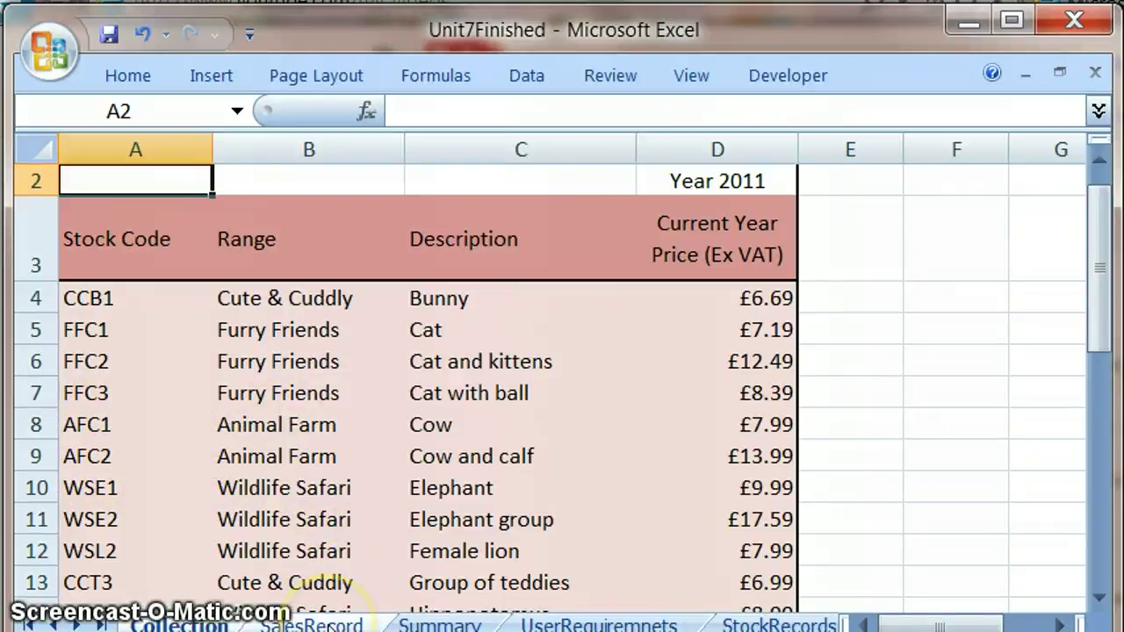
pyautogui.click(329, 623)
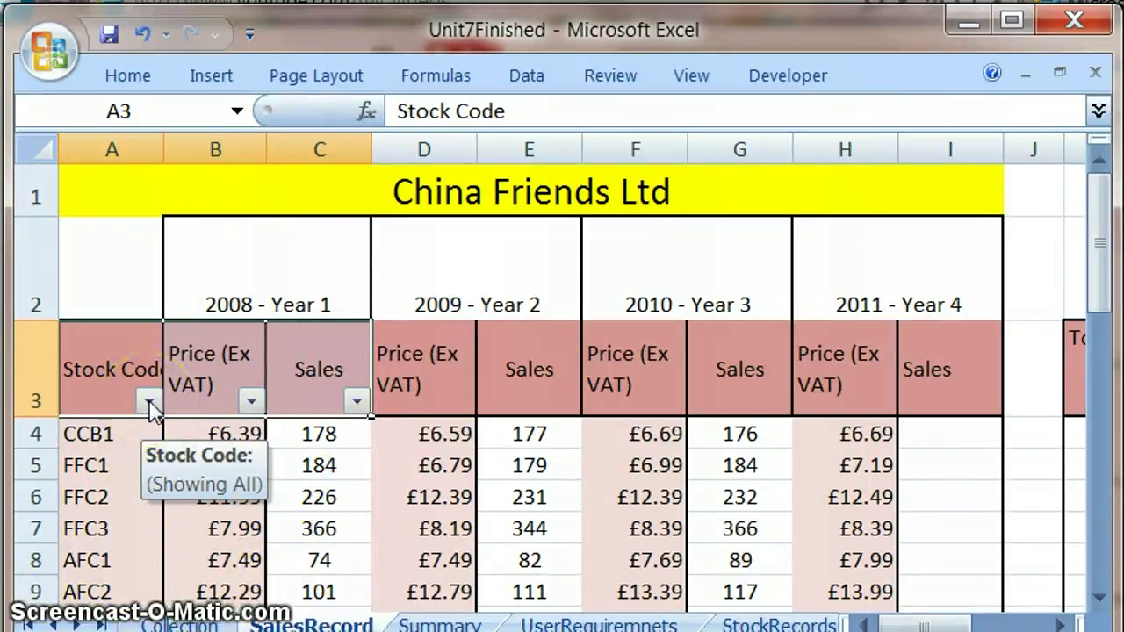
pyautogui.click(527, 75)
pyautogui.click(482, 165)
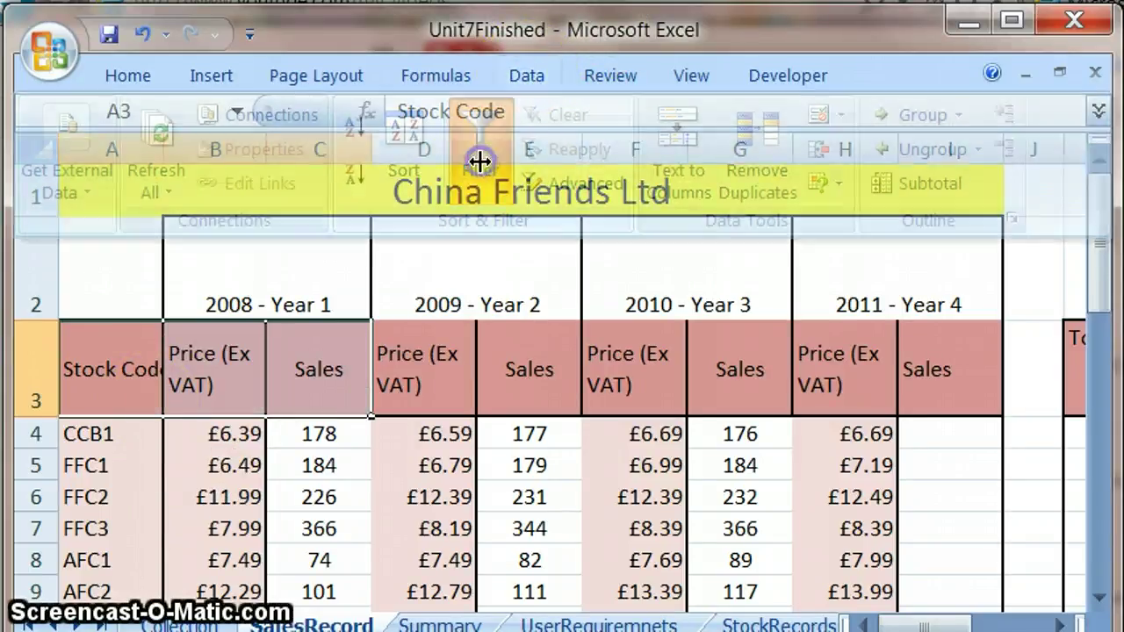
pyautogui.click(527, 75)
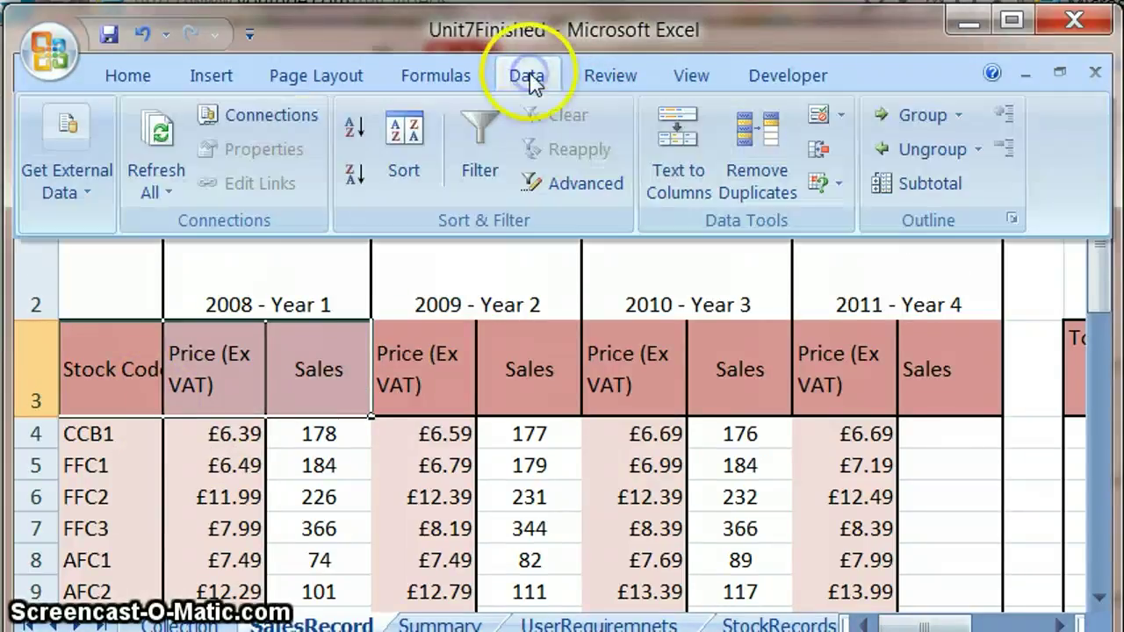
pyautogui.moveTo(95, 357); pyautogui.dragTo(296, 369)
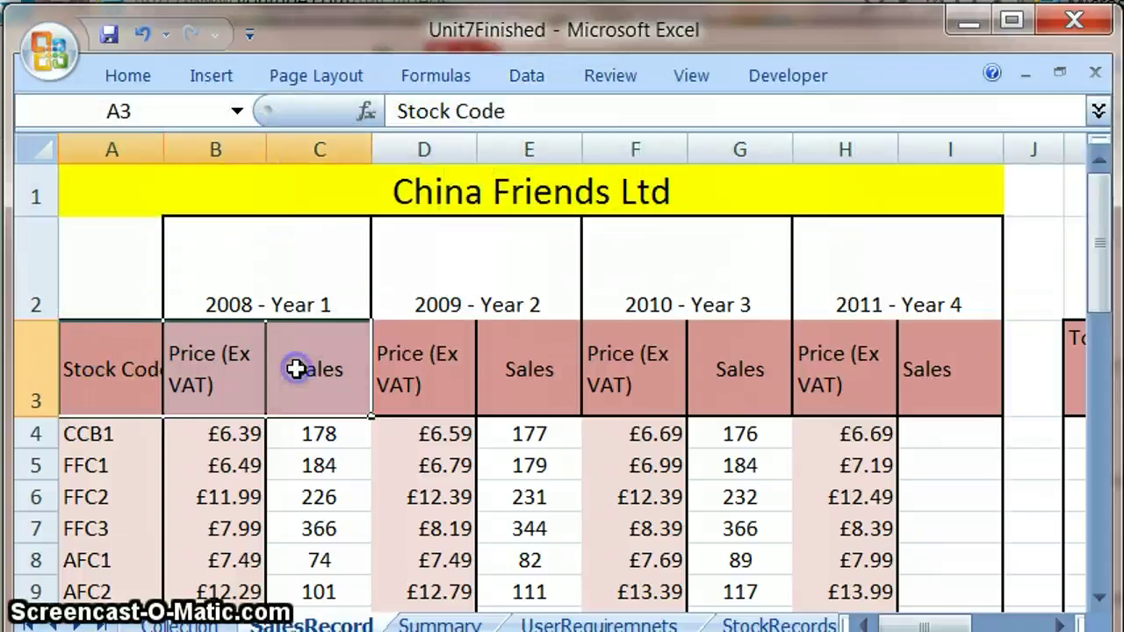
pyautogui.click(548, 80)
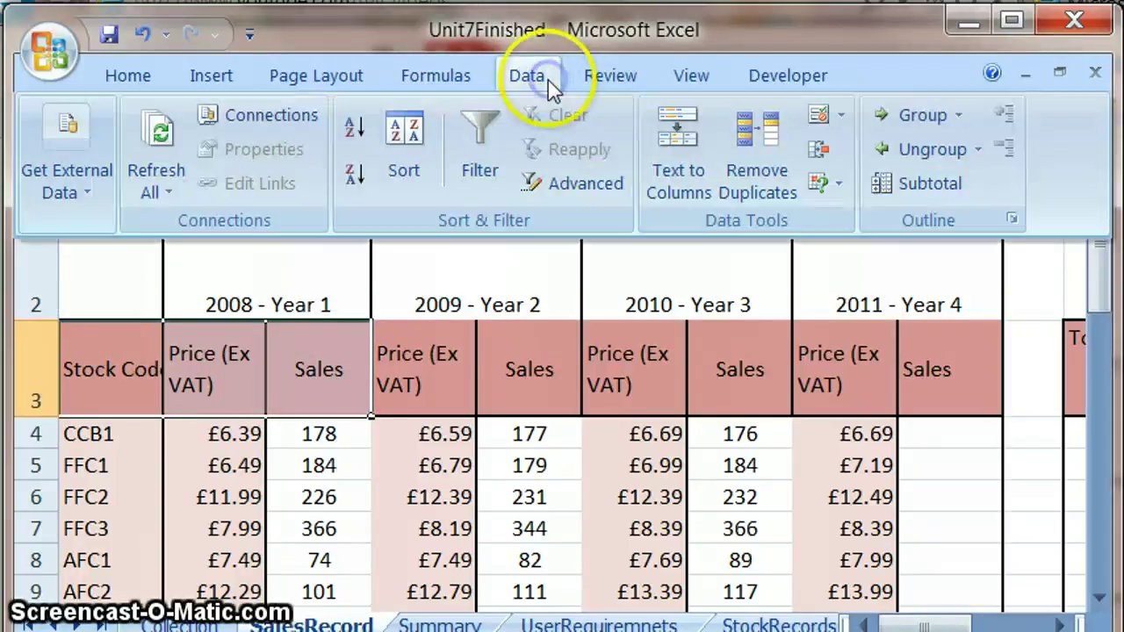
pyautogui.click(479, 172)
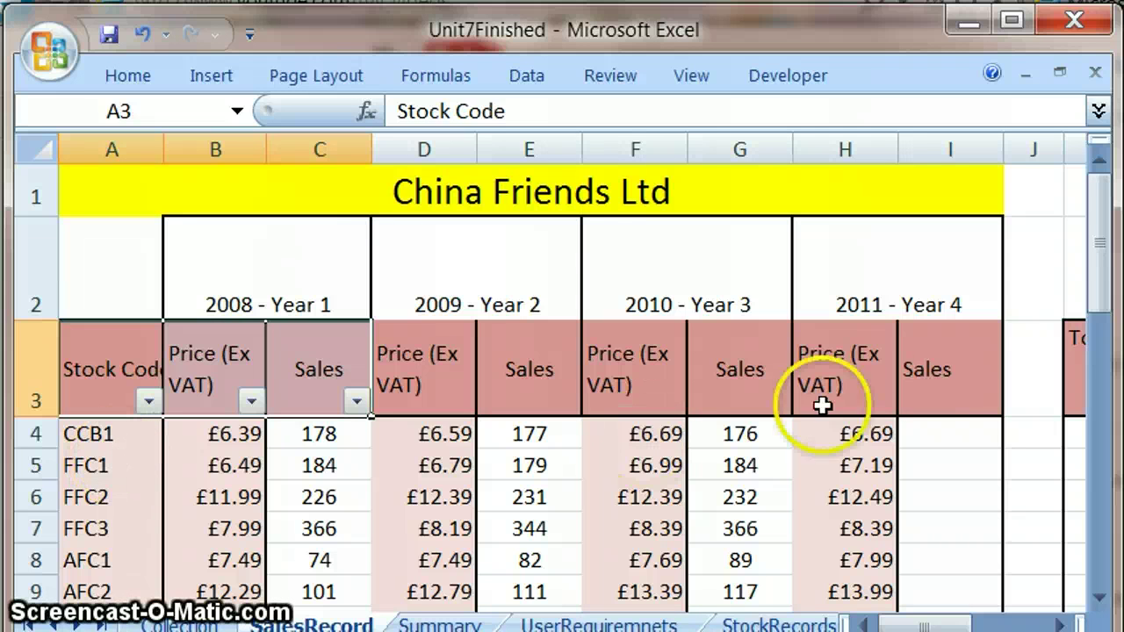
# Step: Filter the Stock Code column on SalesRecord to rows whose code begins with AF
pyautogui.moveTo(1103, 250); pyautogui.dragTo(1108, 210)
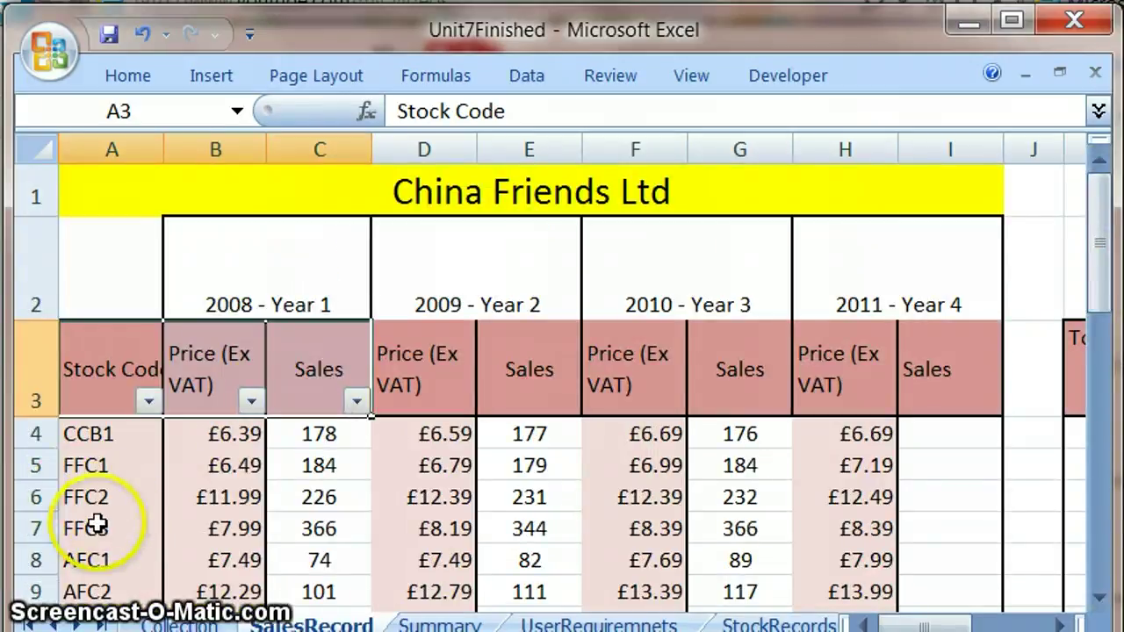
pyautogui.click(149, 402)
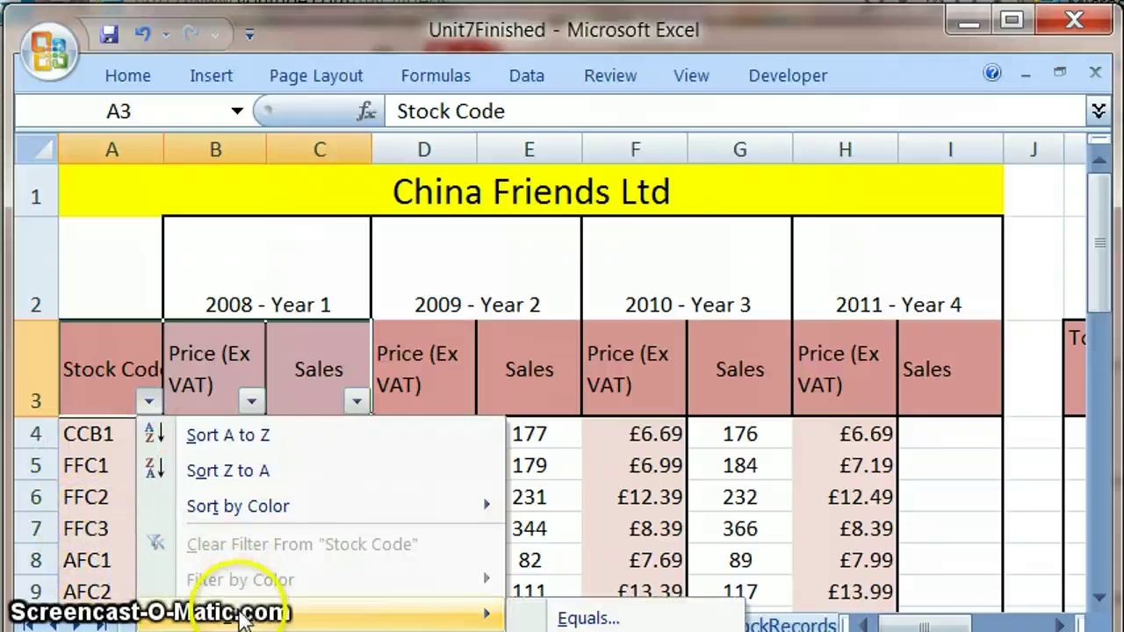
pyautogui.moveTo(223, 615)
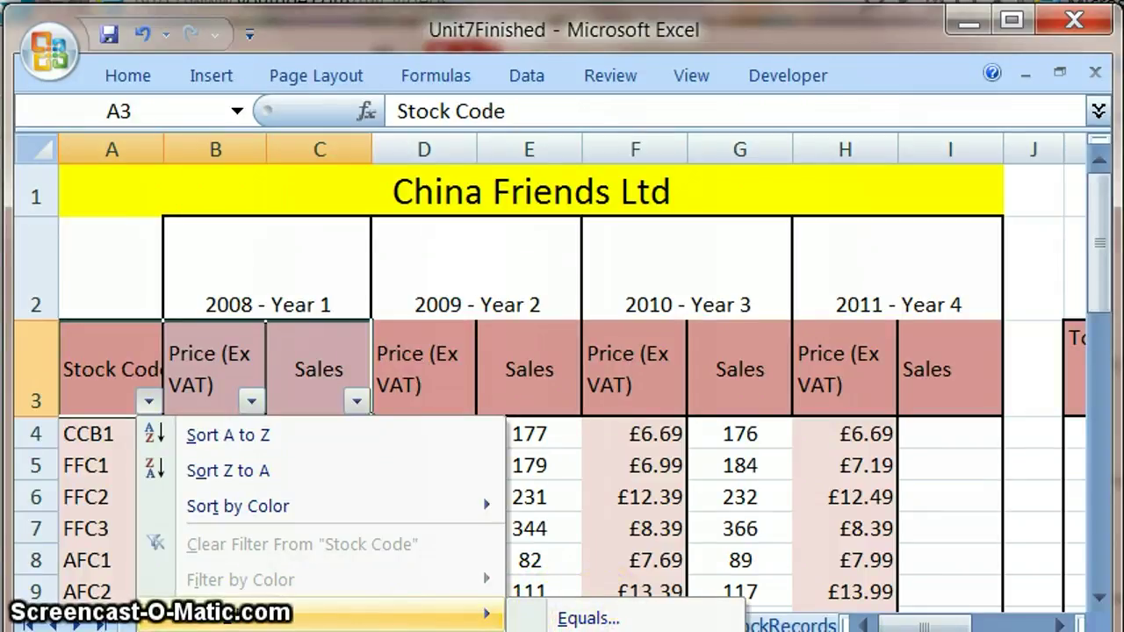
pyautogui.click(588, 631)
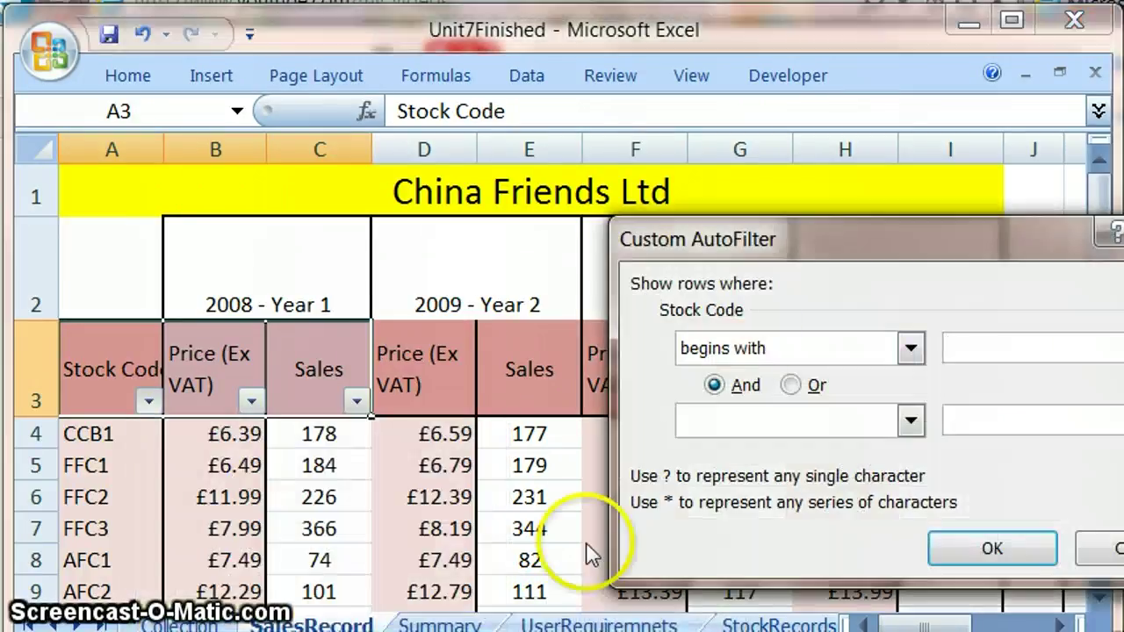
pyautogui.moveTo(834, 243); pyautogui.dragTo(532, 193)
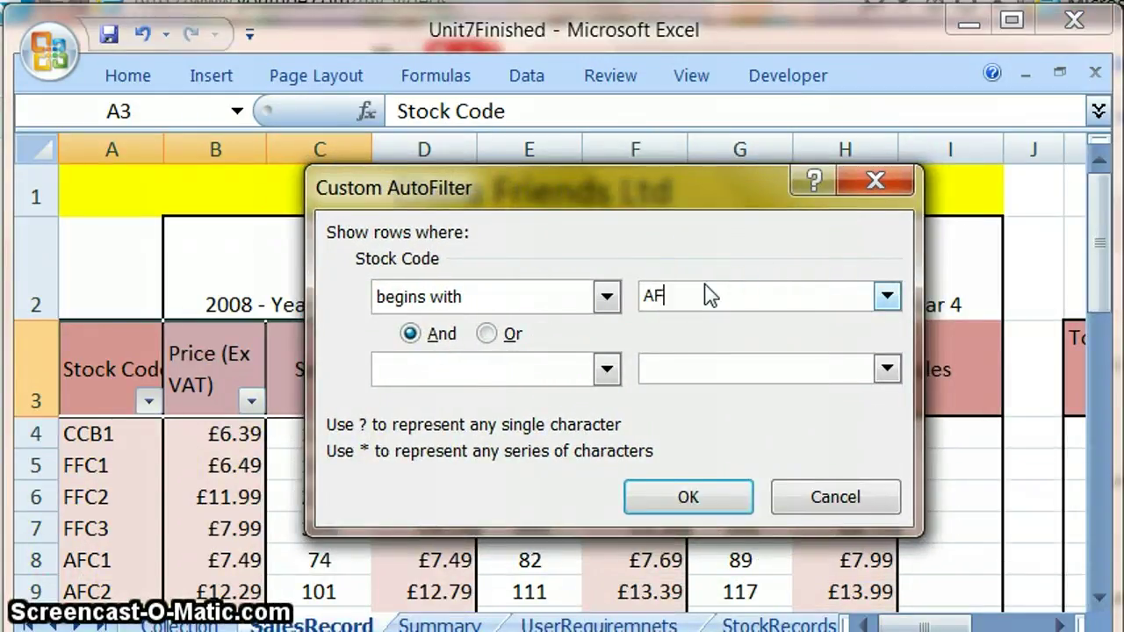
pyautogui.write('AF')
pyautogui.click(710, 500)
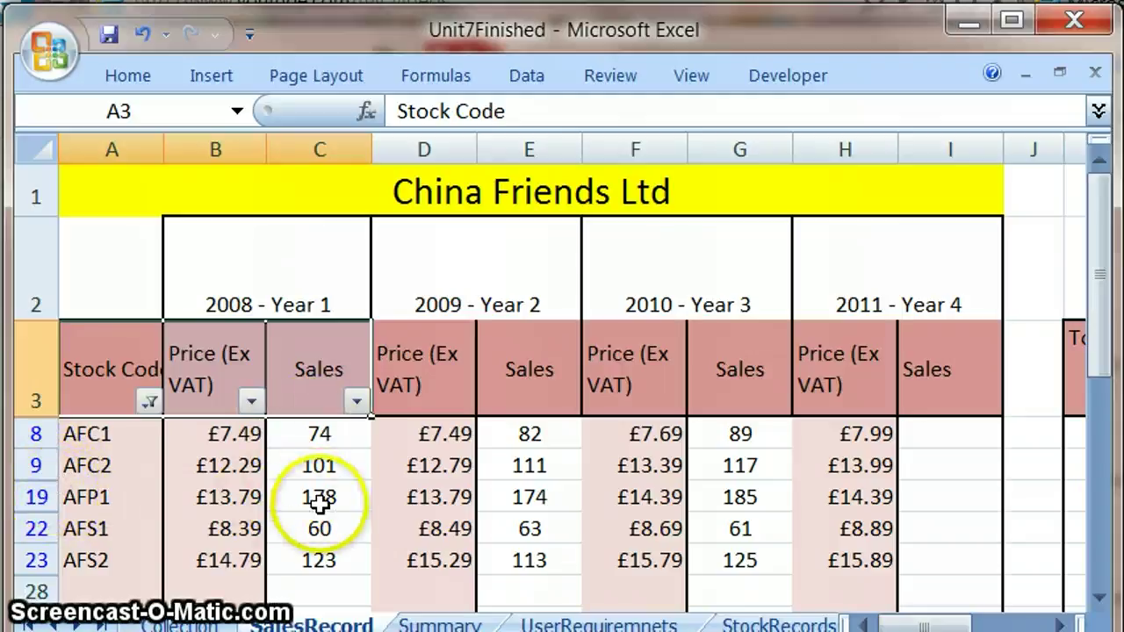
# Step: In Summary cell B4, total Animal Farm's 2008 sales with a formula adding SalesRecord cells C8, C9, C19, C22 and C23
pyautogui.click(461, 622)
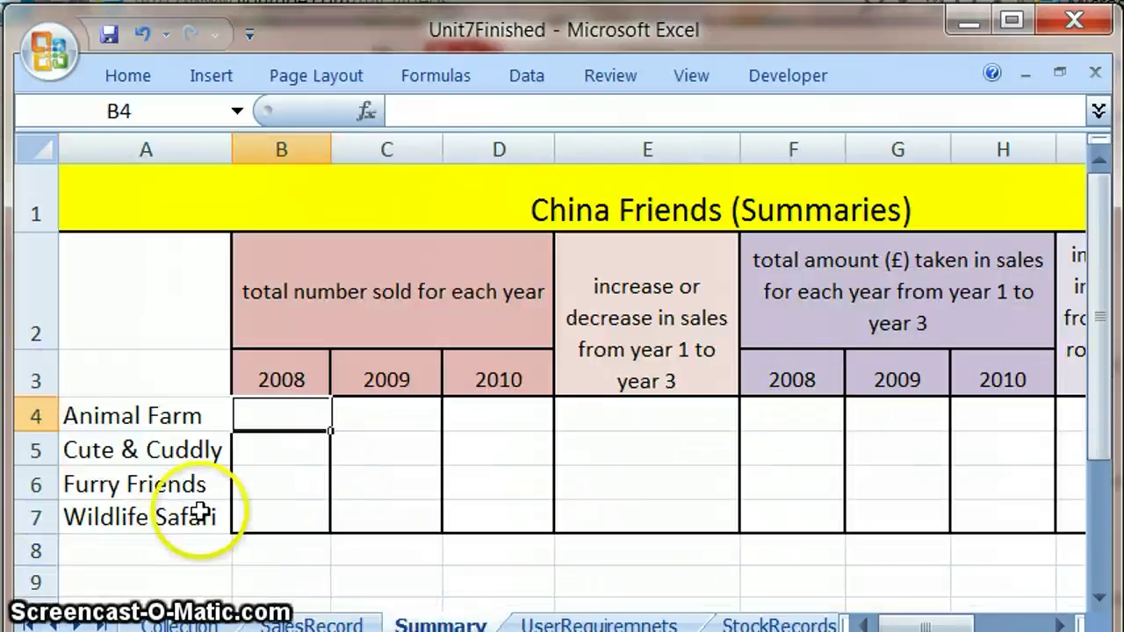
pyautogui.write('=')
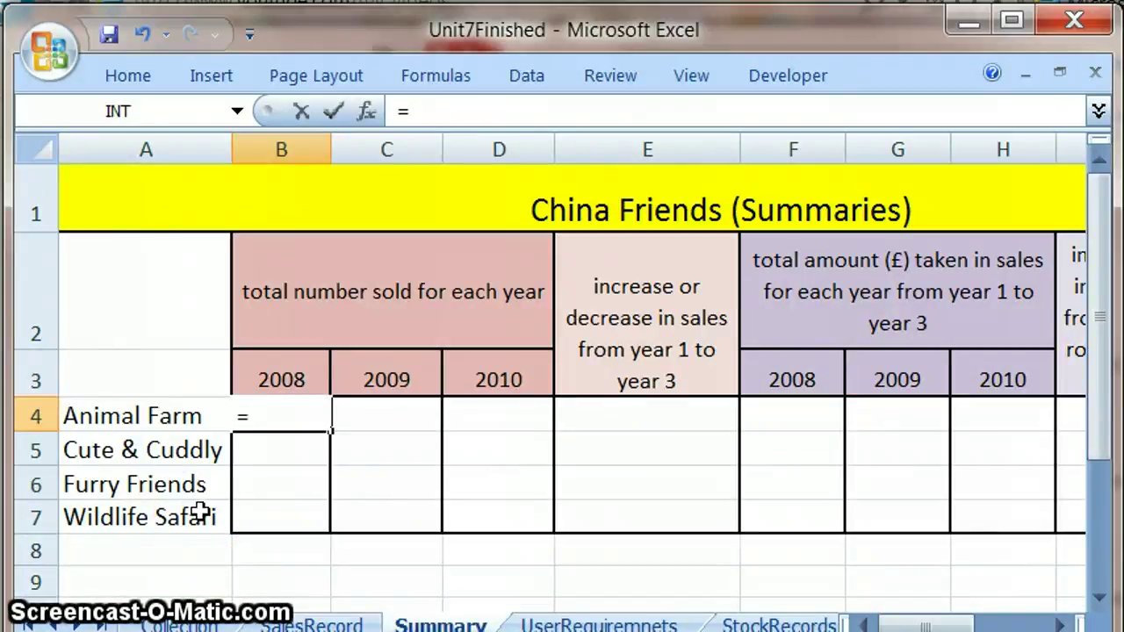
pyautogui.click(340, 624)
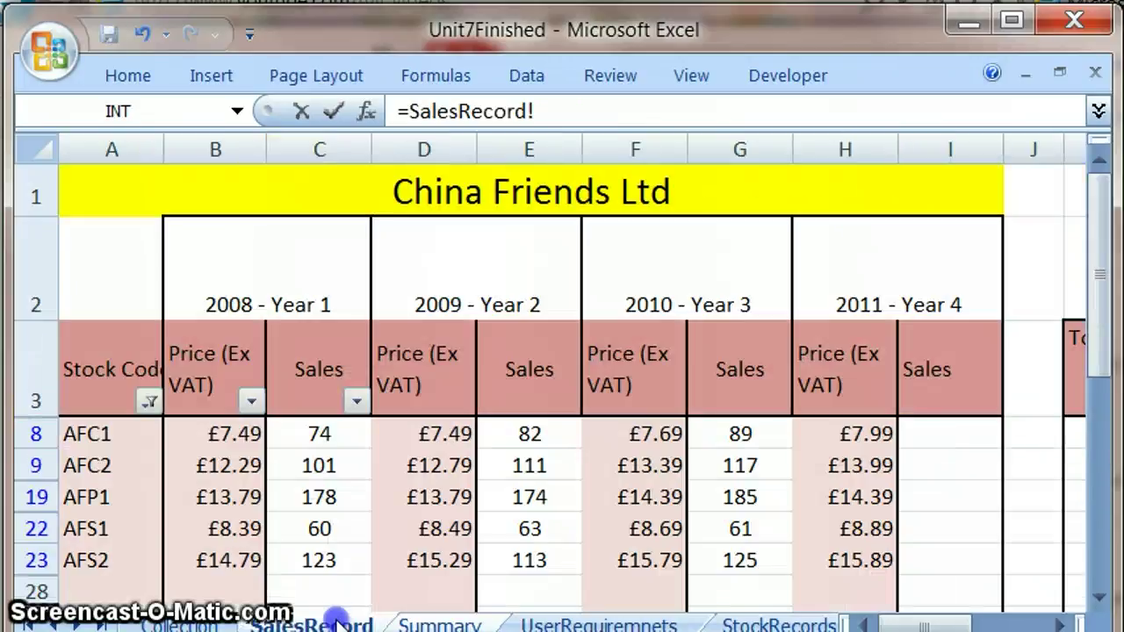
pyautogui.click(312, 436)
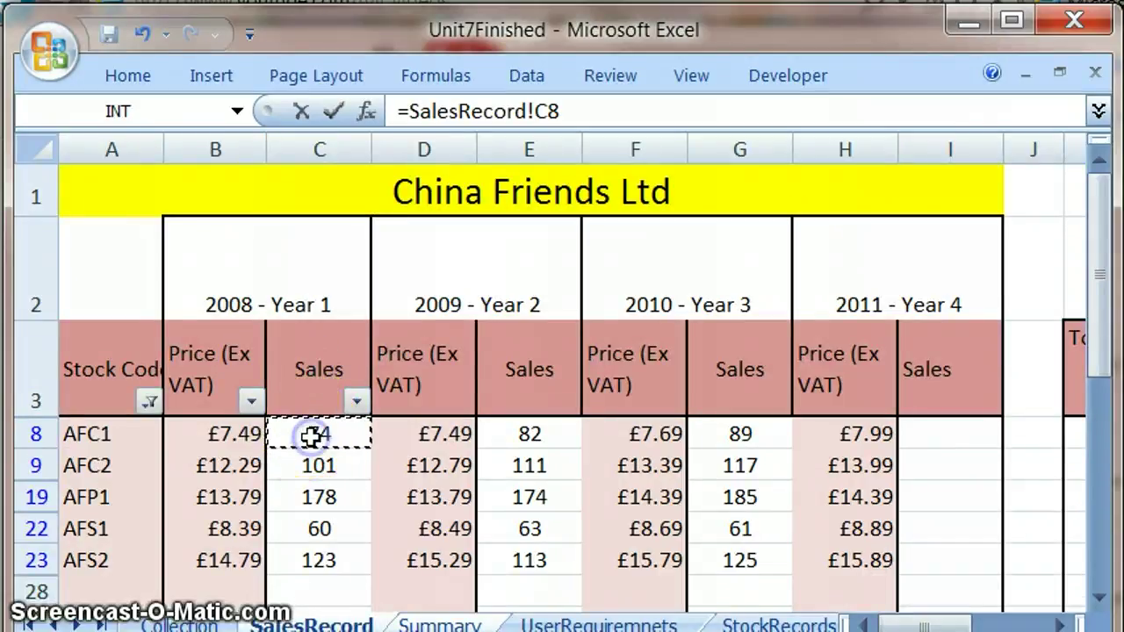
pyautogui.write('+')
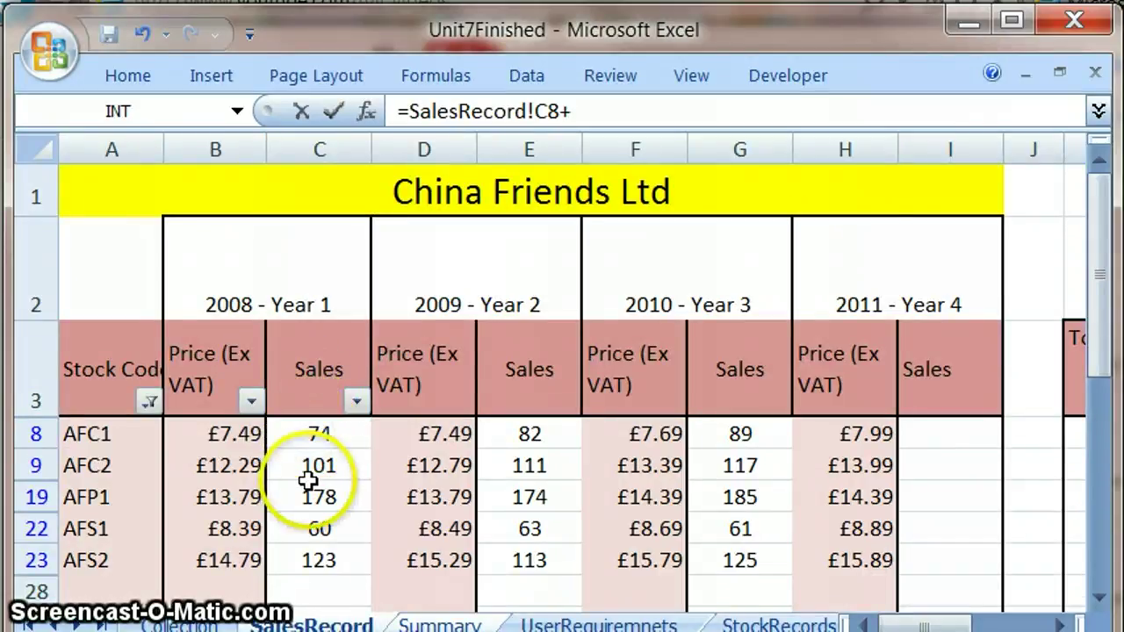
pyautogui.click(309, 467)
pyautogui.write('+')
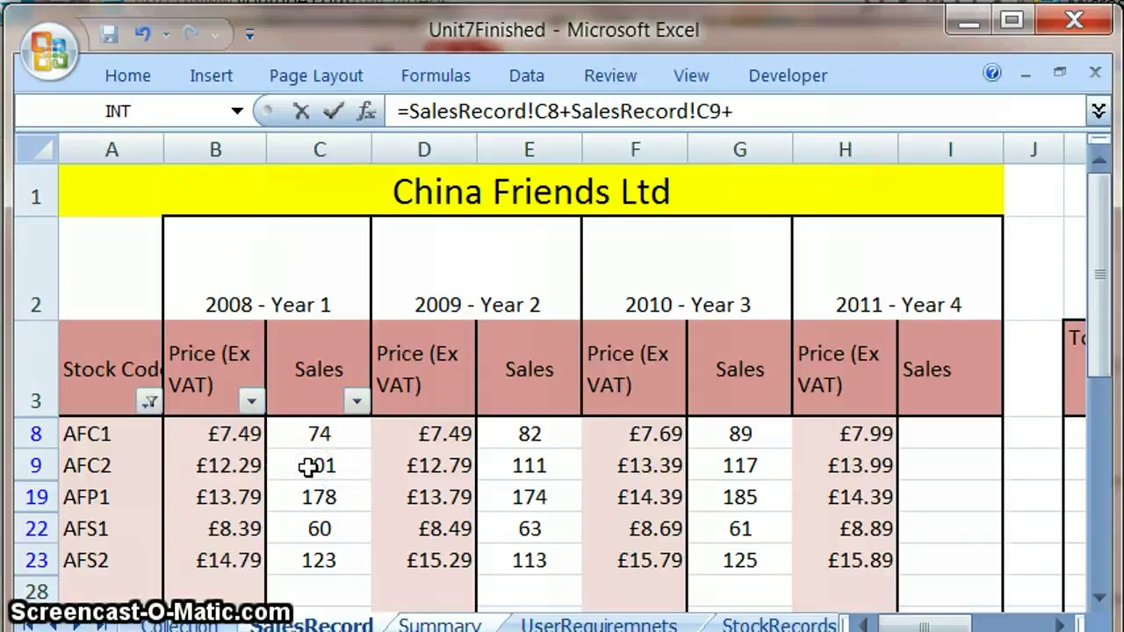
pyautogui.click(321, 496)
pyautogui.write('+')
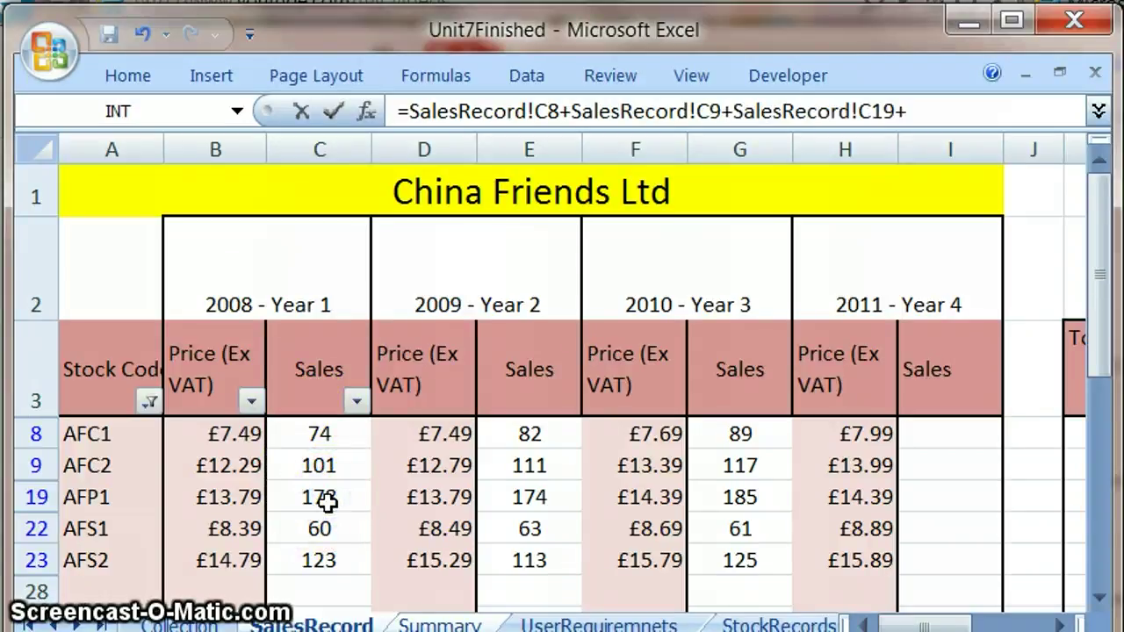
pyautogui.click(321, 528)
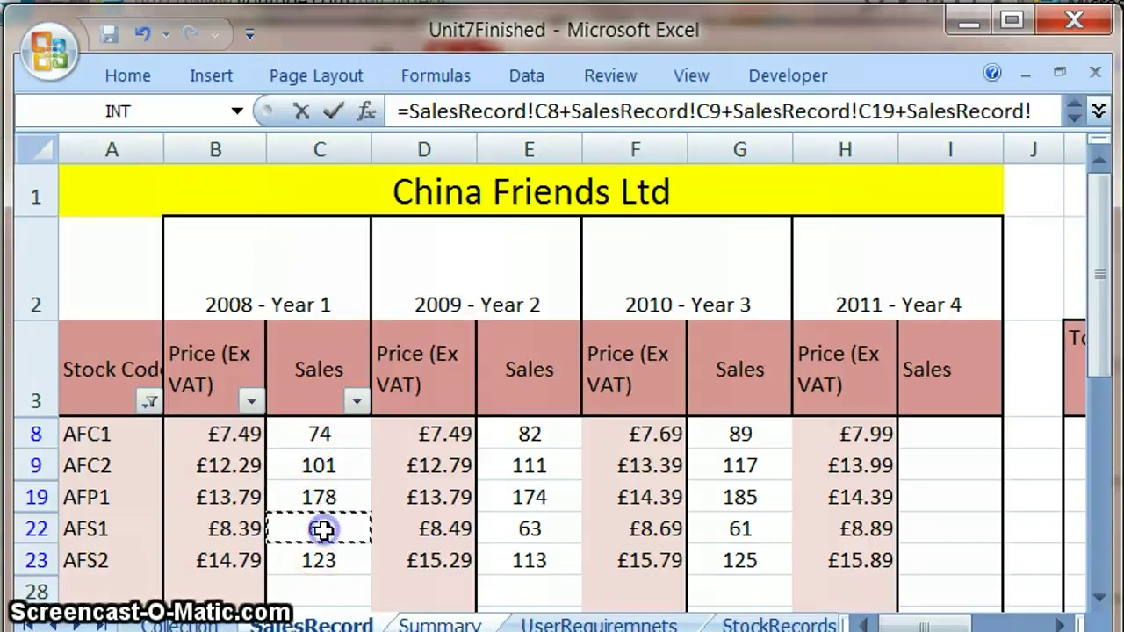
pyautogui.write('+')
pyautogui.click(317, 560)
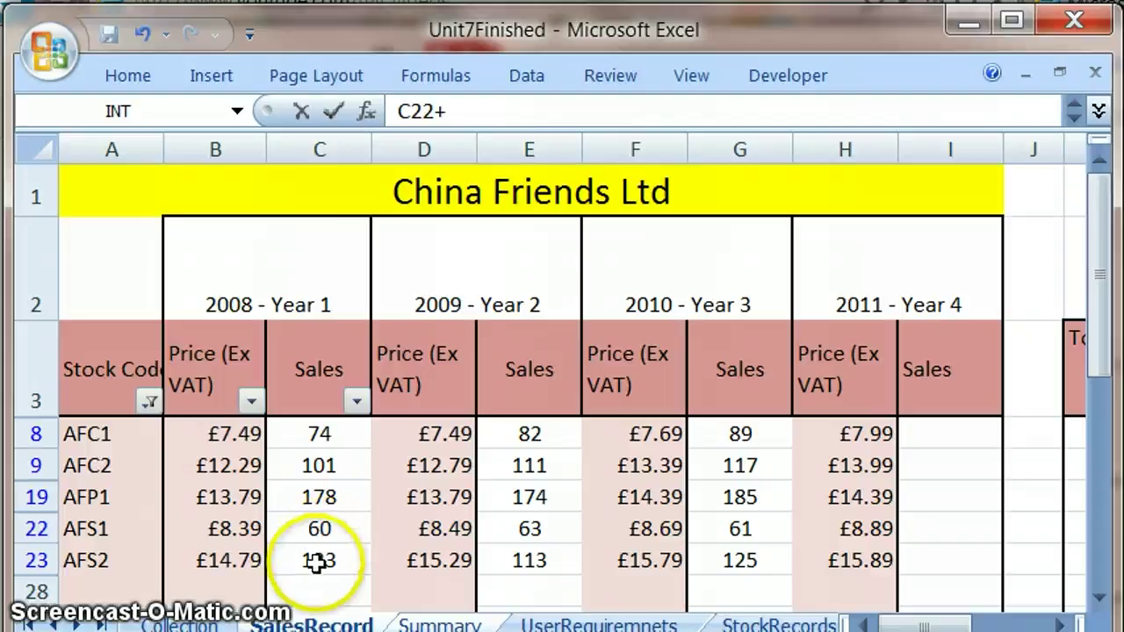
pyautogui.click(342, 554)
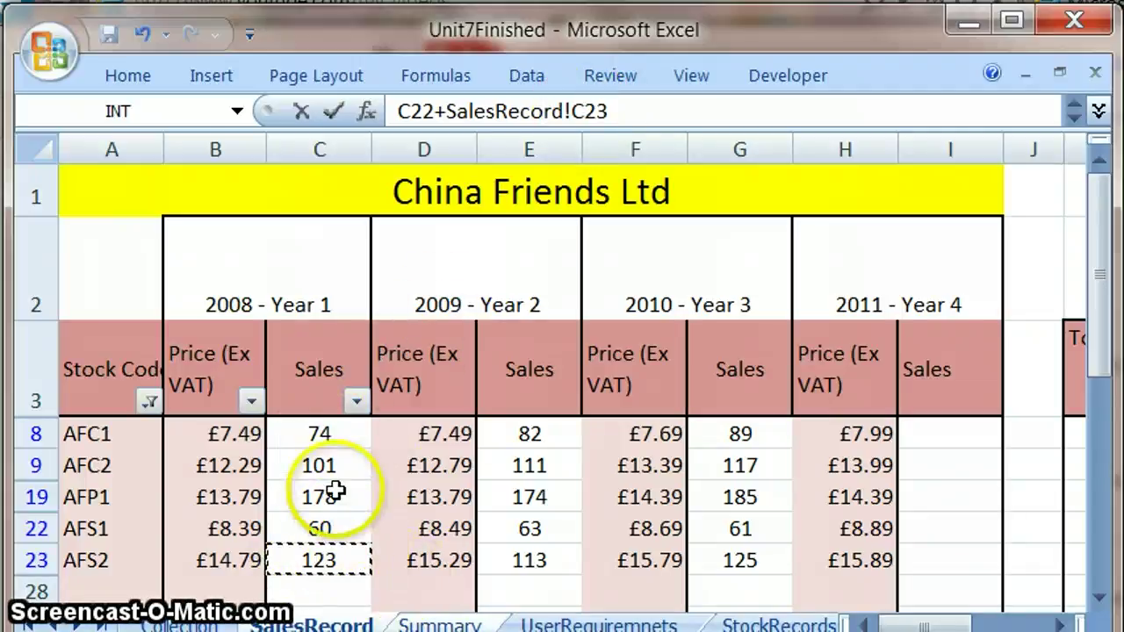
pyautogui.press('Return')
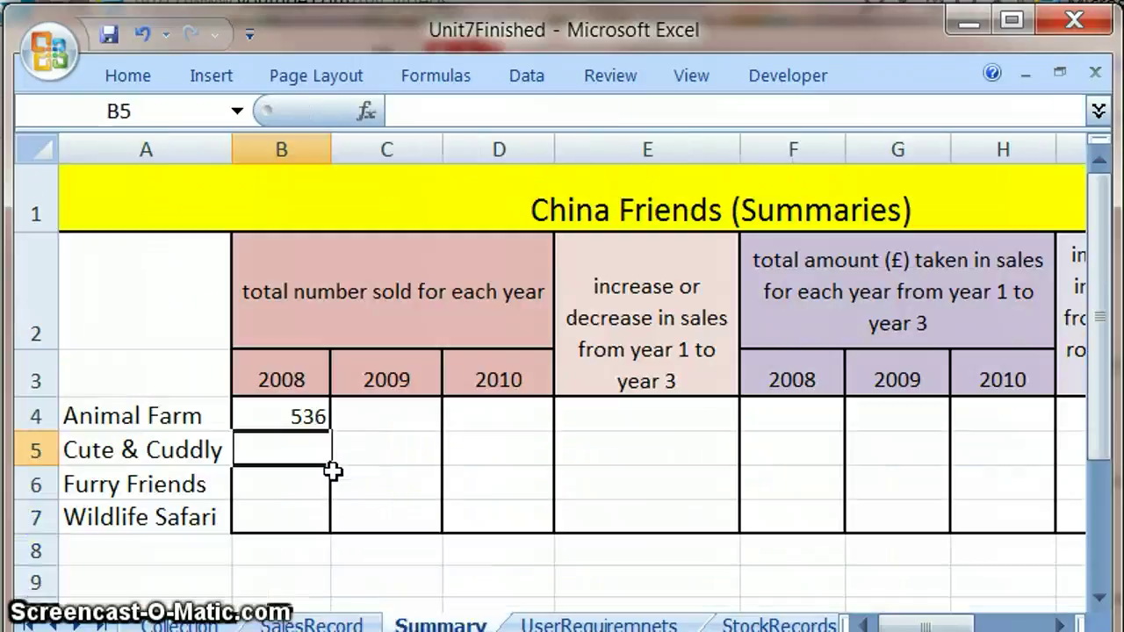
pyautogui.click(277, 416)
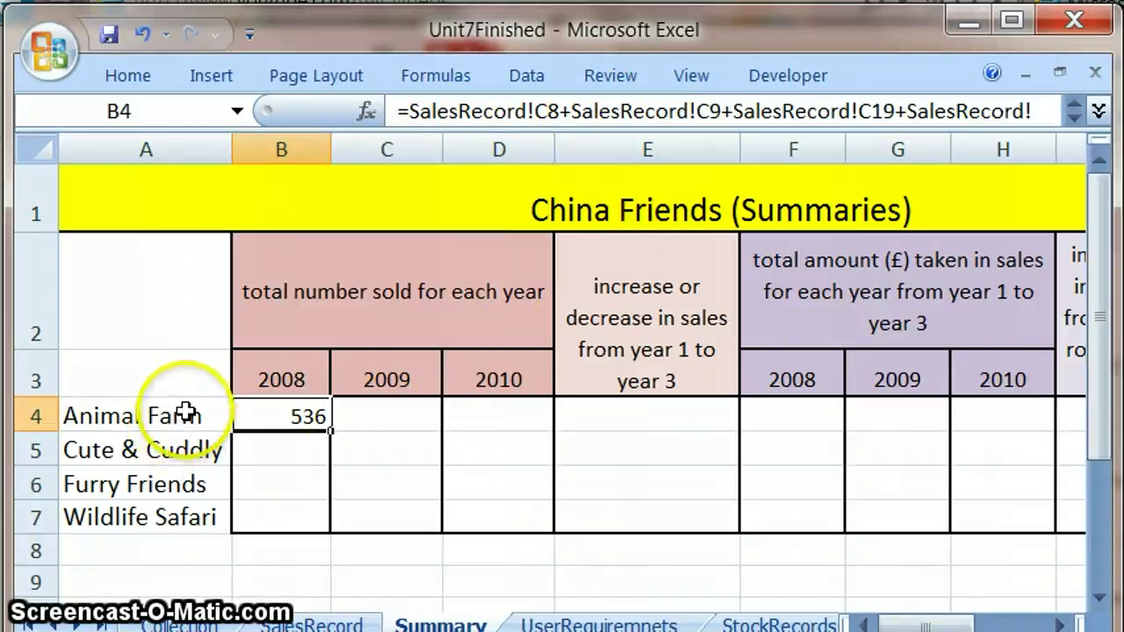
pyautogui.click(396, 413)
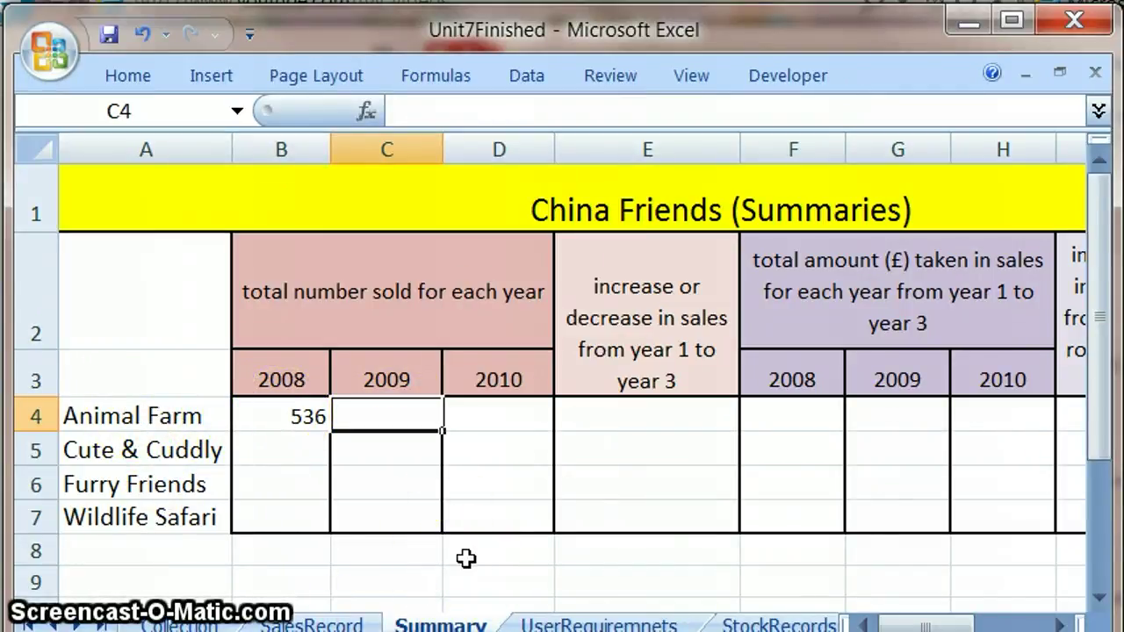
pyautogui.click(395, 406)
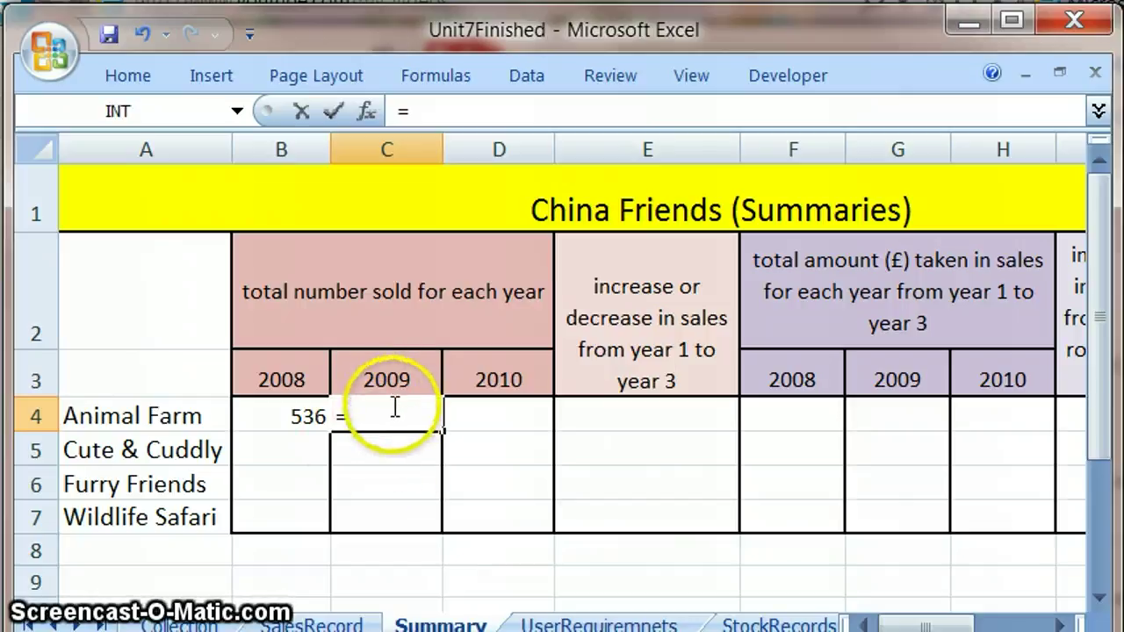
pyautogui.click(337, 623)
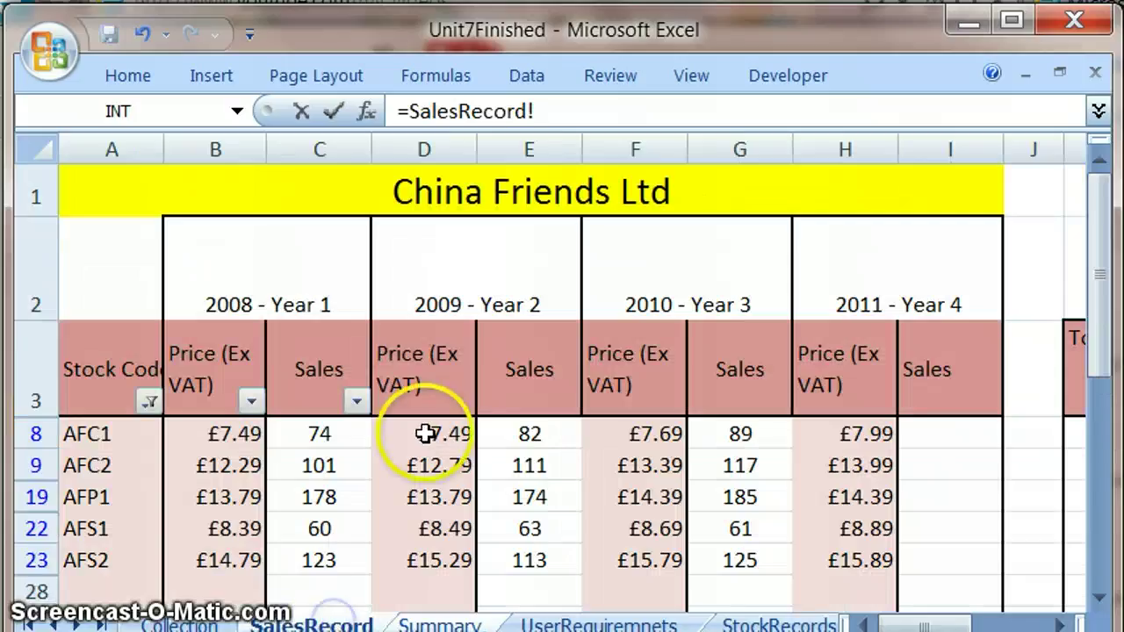
pyautogui.click(424, 457)
pyautogui.click(351, 466)
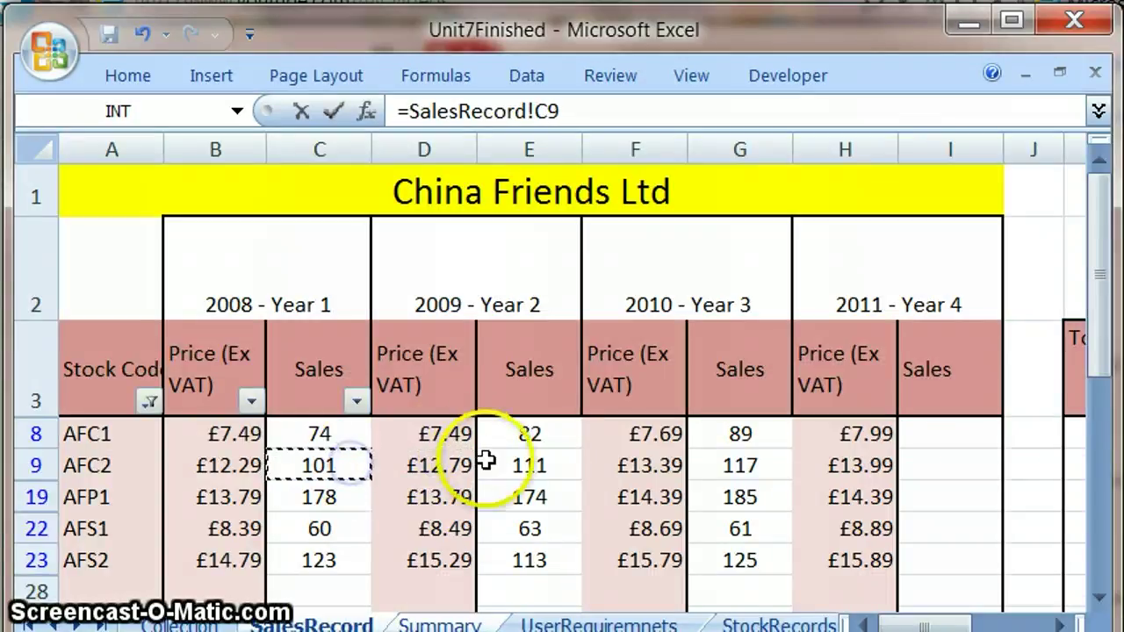
pyautogui.click(481, 508)
pyautogui.moveTo(435, 488); pyautogui.dragTo(647, 550)
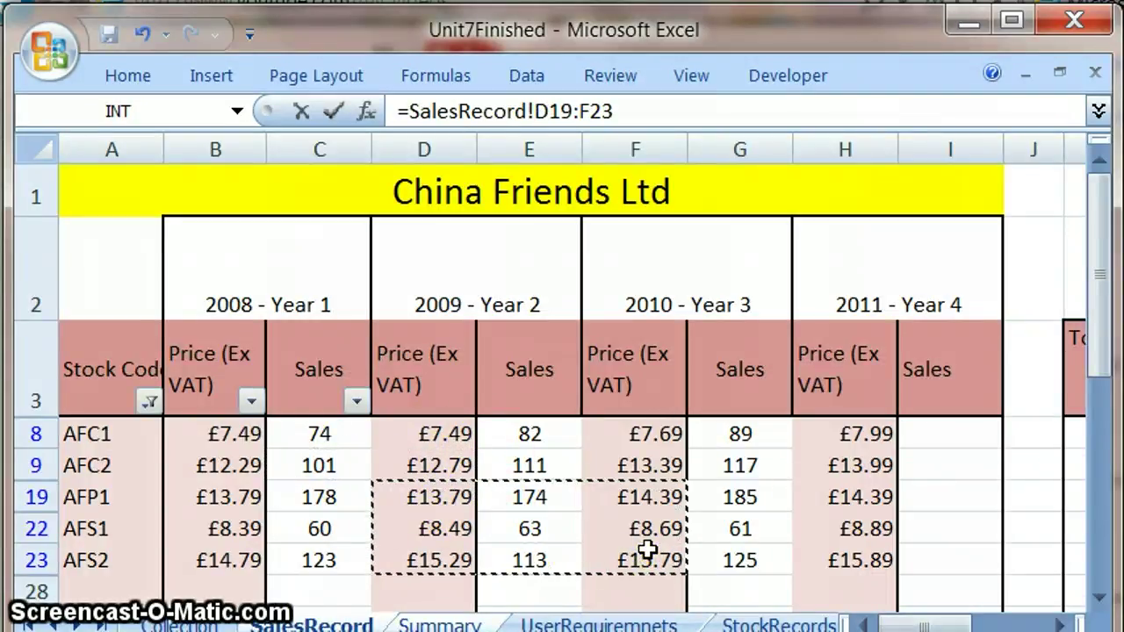
pyautogui.press('Escape')
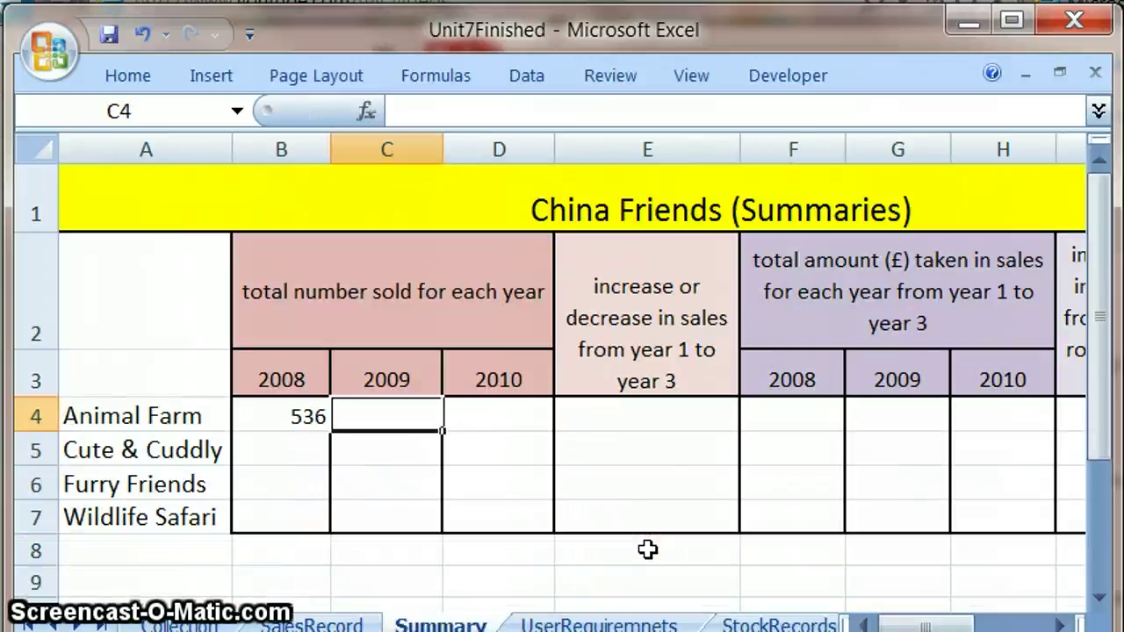
# Step: In Summary cell C4, total Animal Farm's 2009 sales with a formula adding SalesRecord cells E8, E9, E19, E22 and E23
pyautogui.click(402, 418)
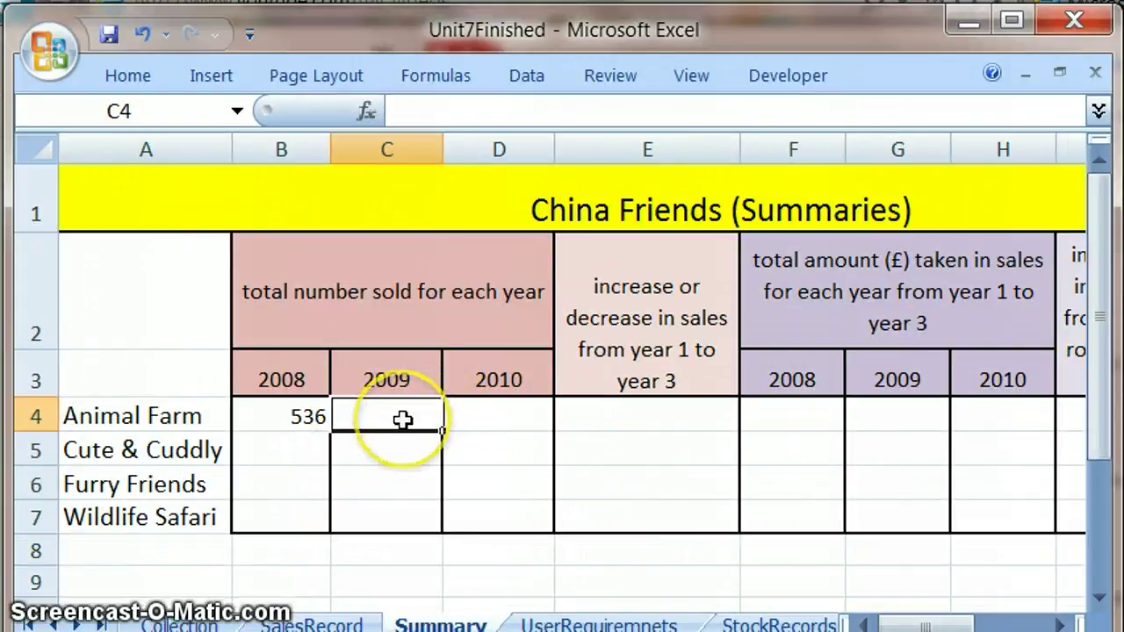
pyautogui.write('=')
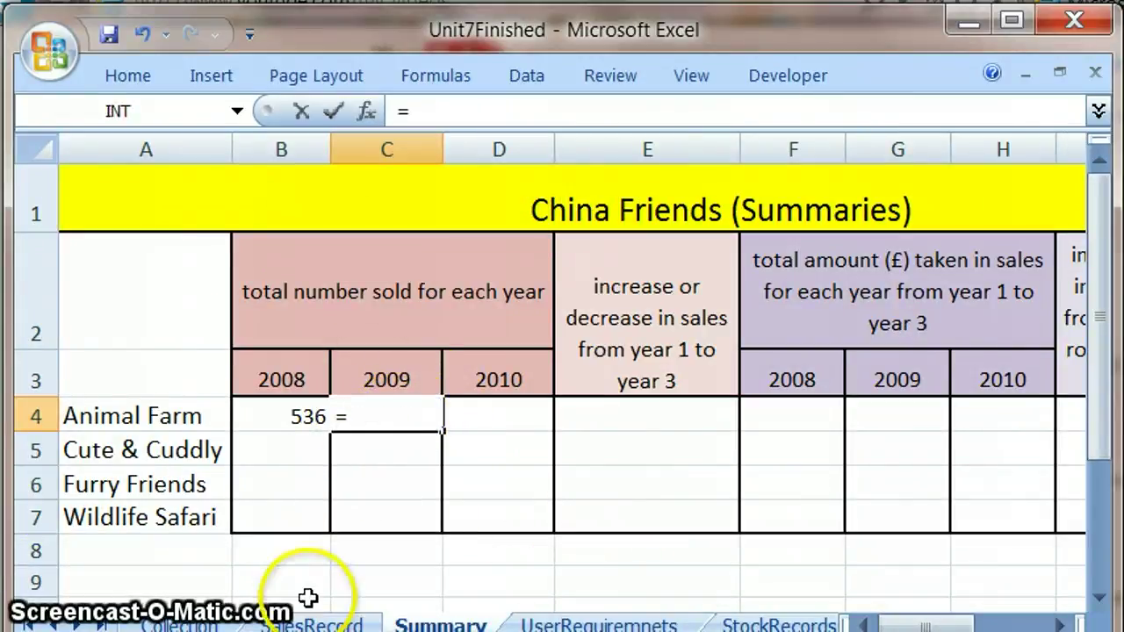
pyautogui.click(362, 624)
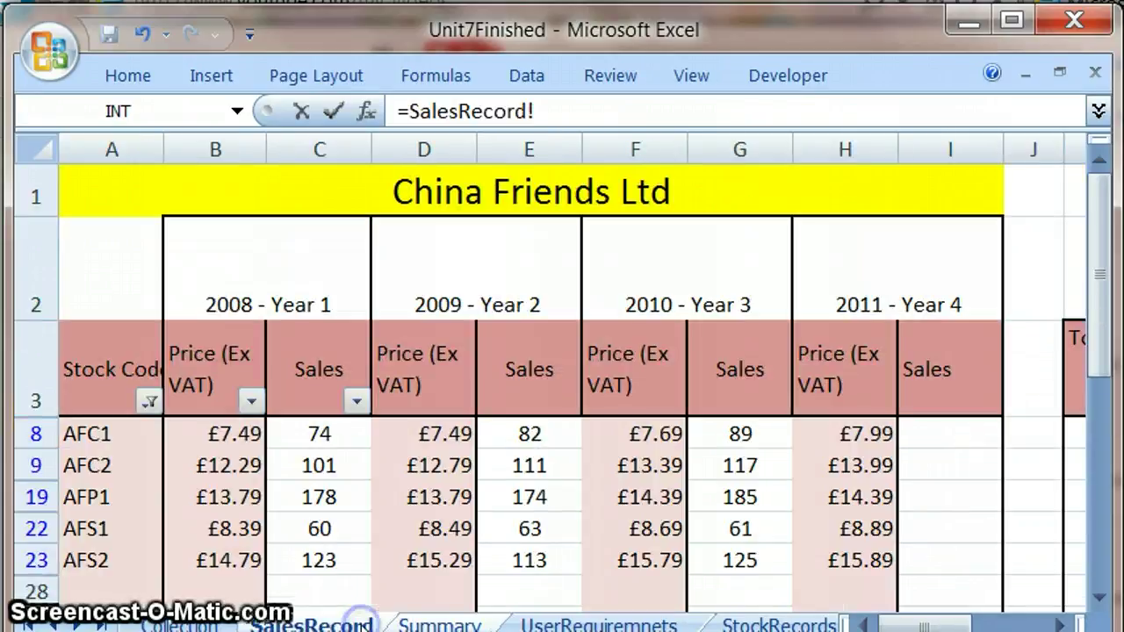
pyautogui.click(509, 439)
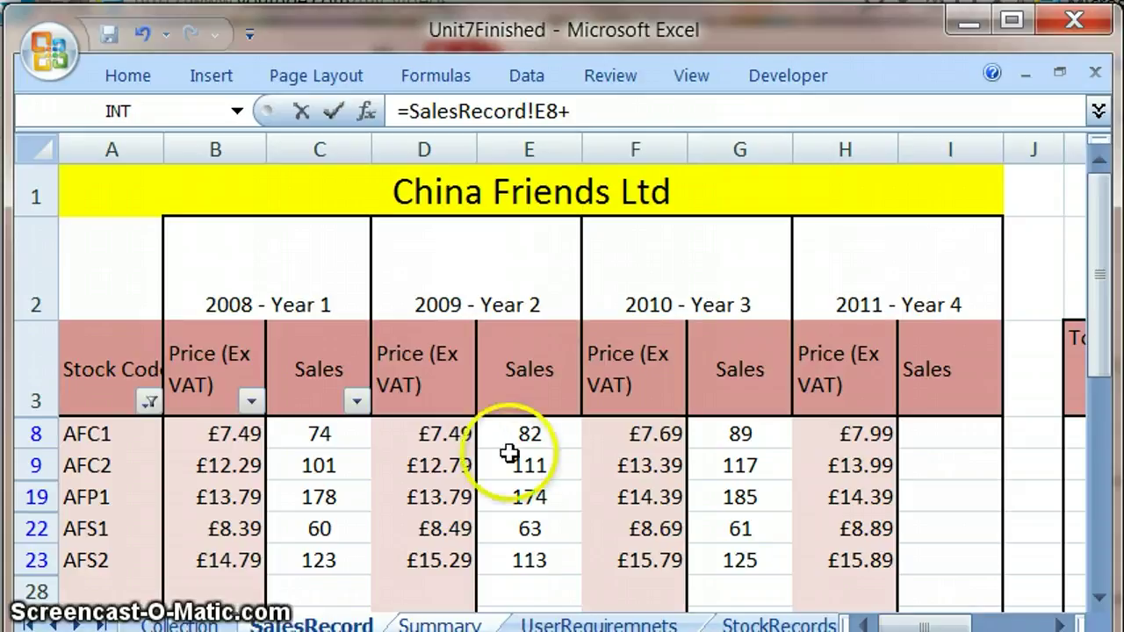
pyautogui.click(509, 465)
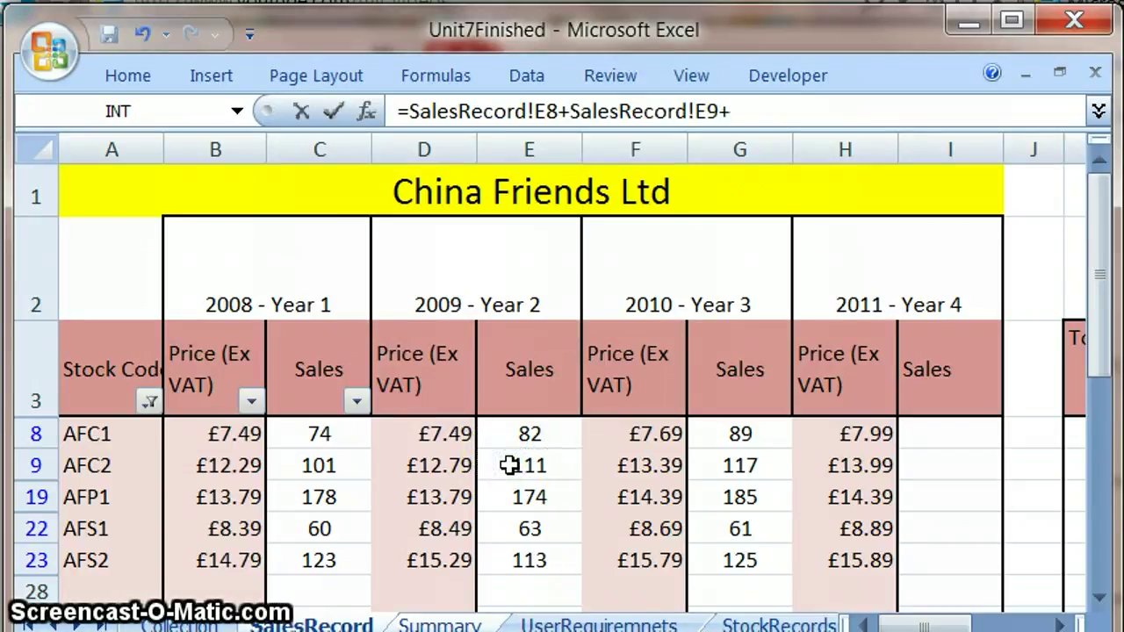
pyautogui.click(509, 497)
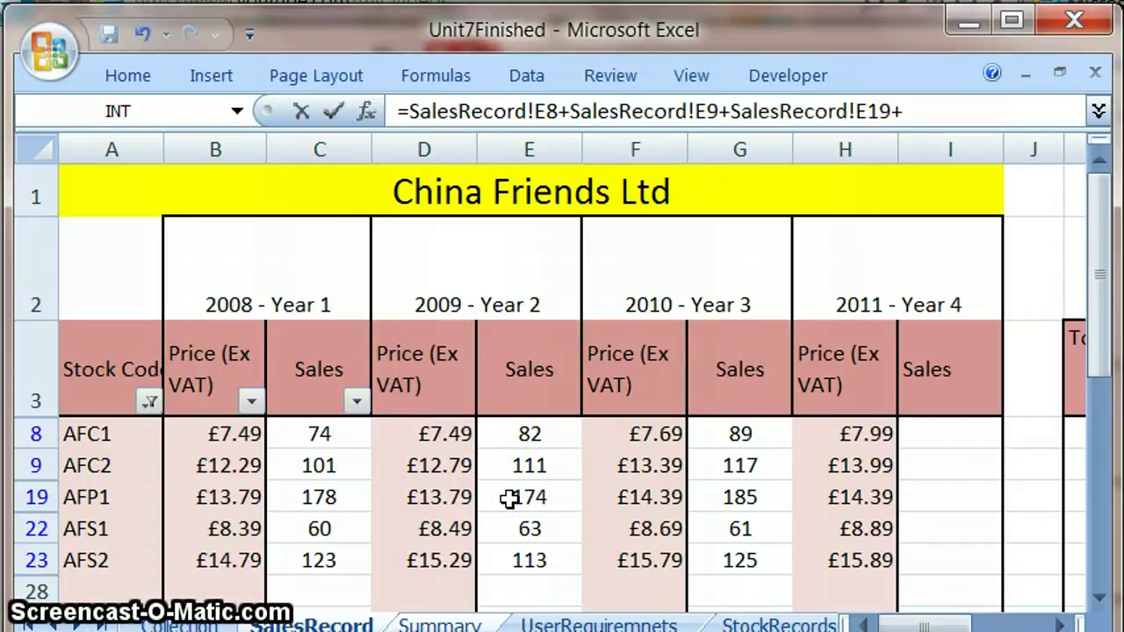
pyautogui.write('+')
pyautogui.click(510, 527)
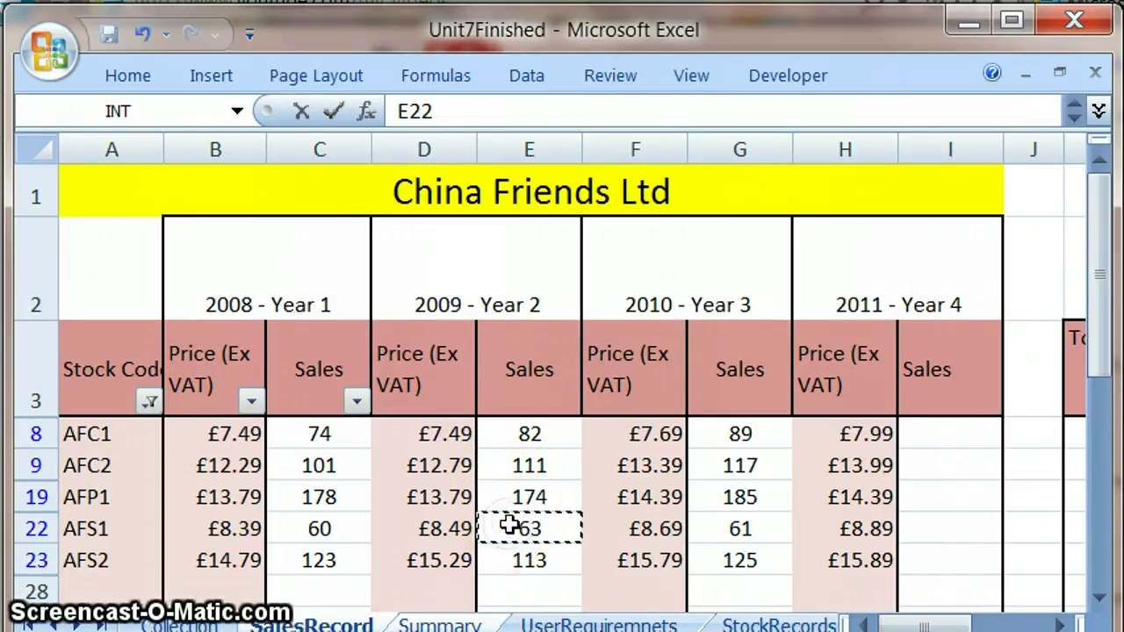
pyautogui.write('+')
pyautogui.click(511, 561)
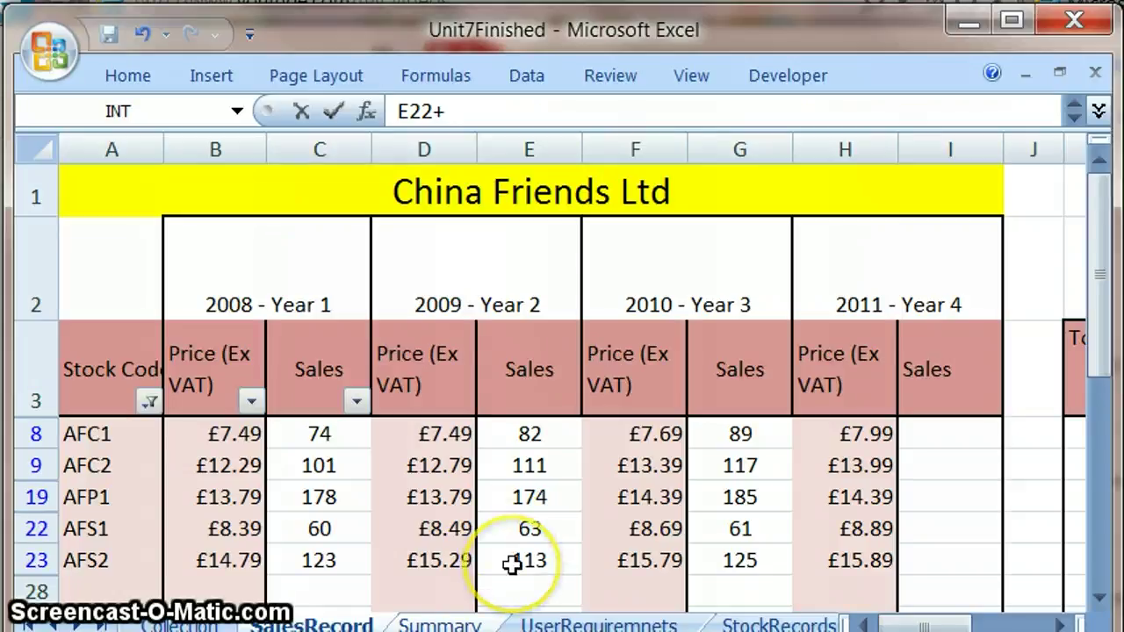
pyautogui.click(512, 561)
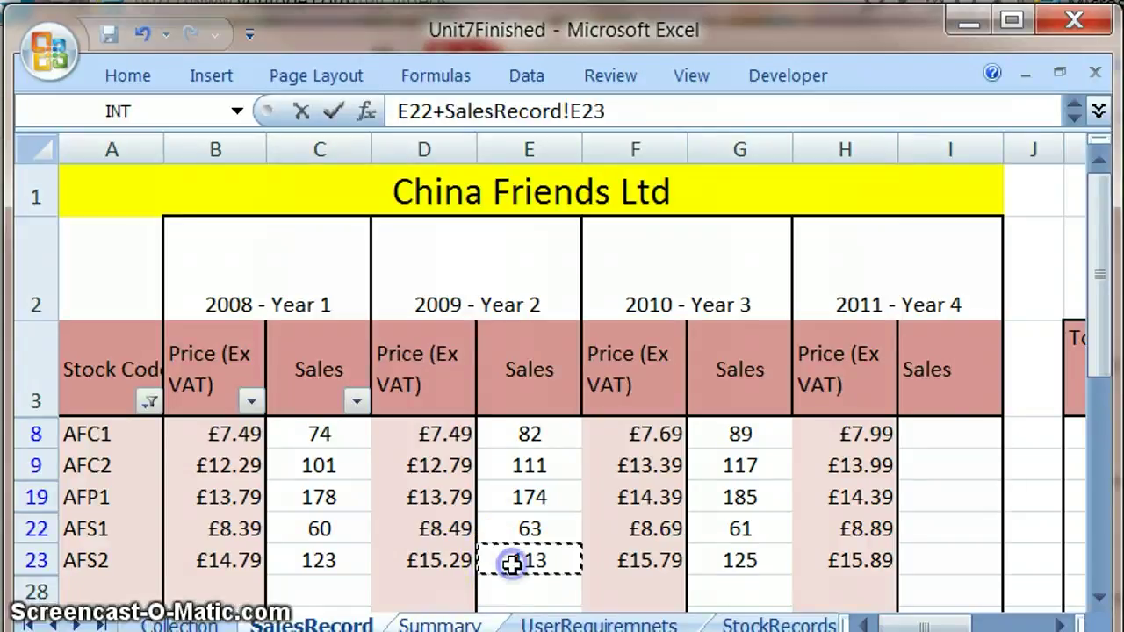
pyautogui.press('Return')
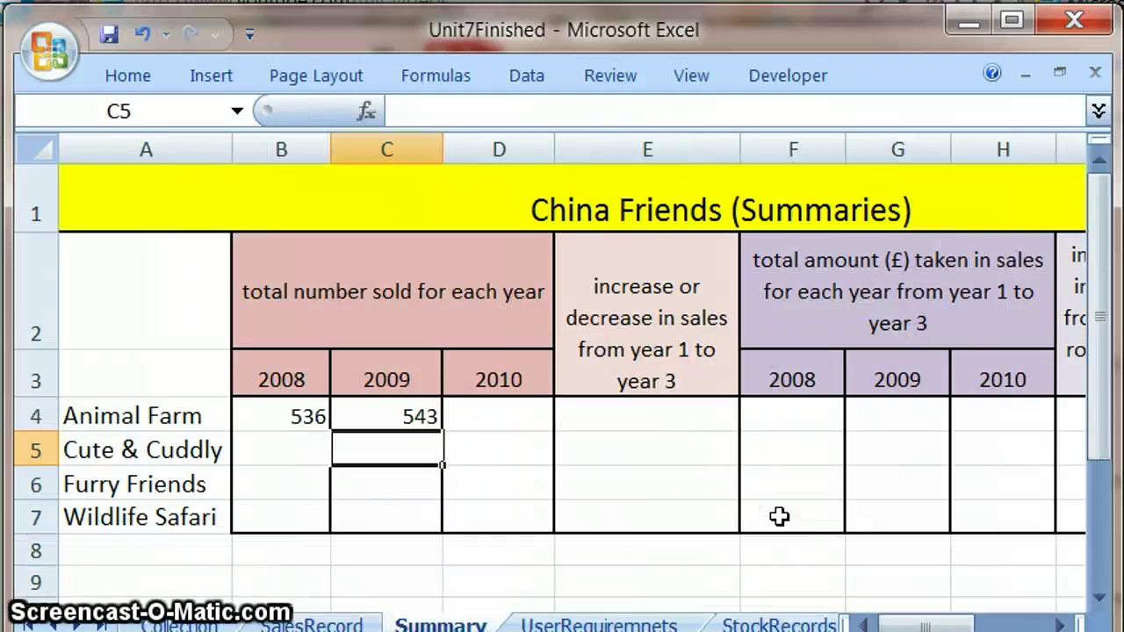
# Step: Fill the Animal Farm 2009 total formula from Summary cell C4 across into D4
pyautogui.click(489, 410)
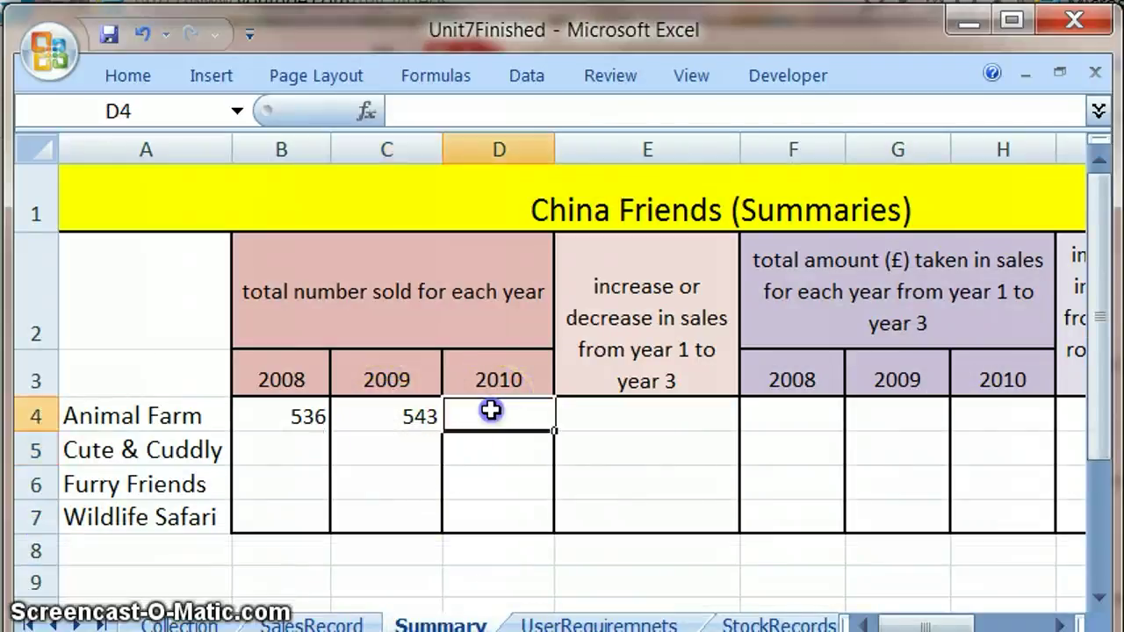
pyautogui.click(381, 404)
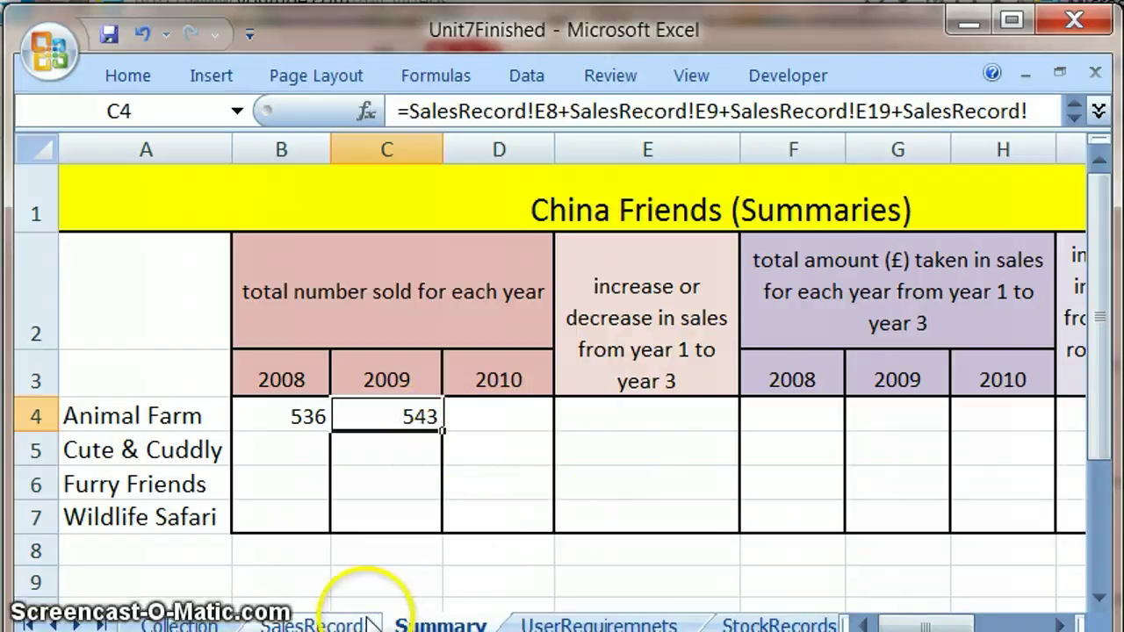
pyautogui.click(324, 624)
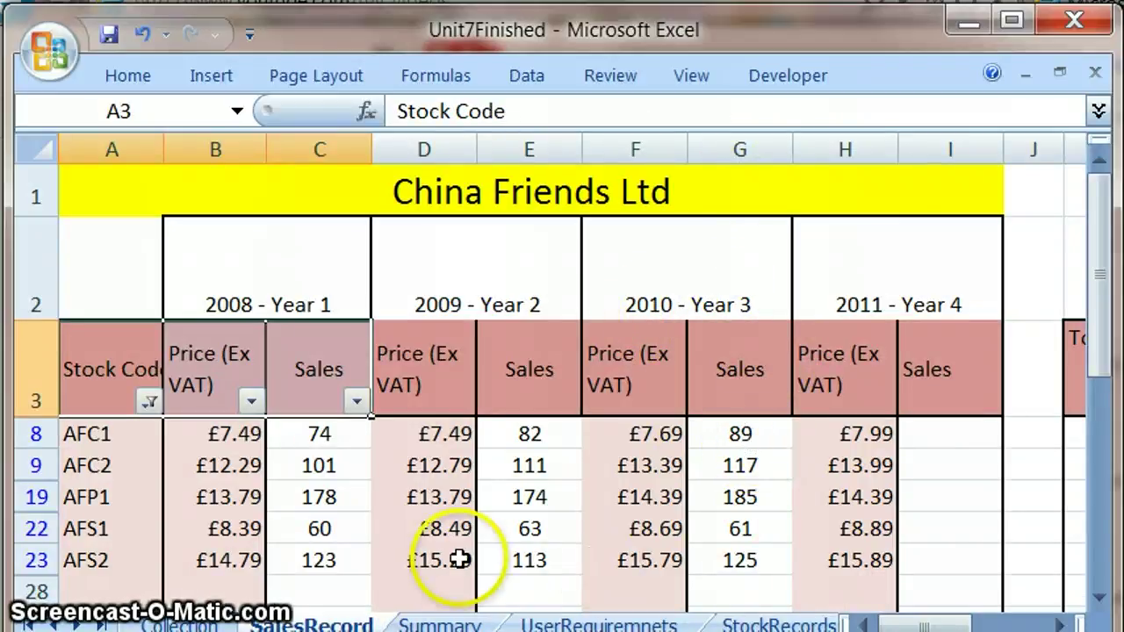
pyautogui.click(427, 625)
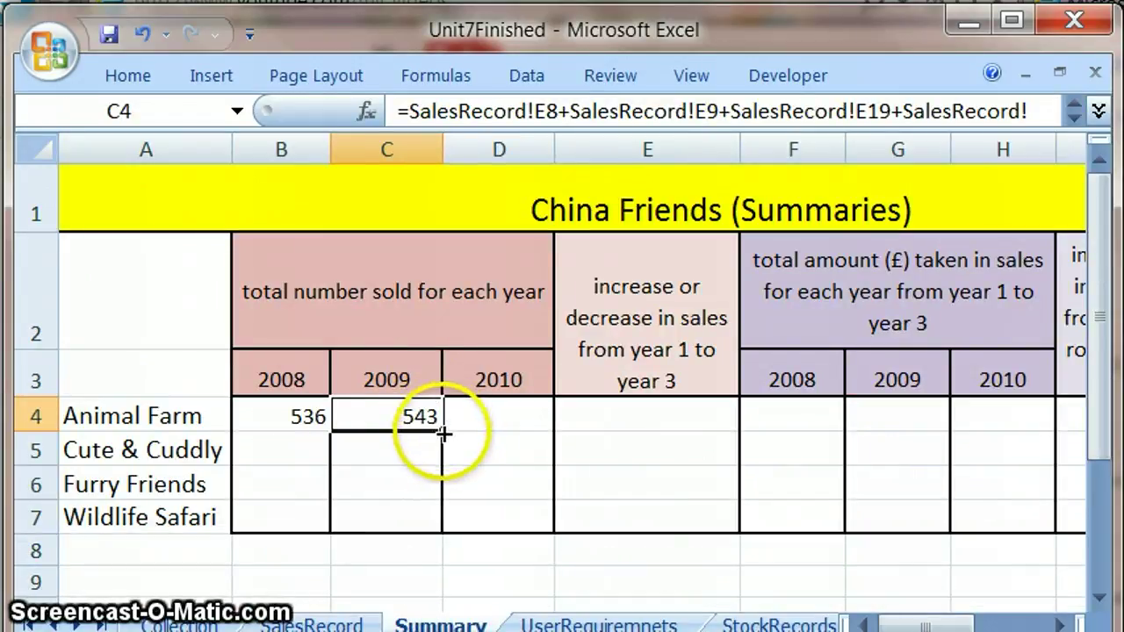
pyautogui.moveTo(443, 433); pyautogui.dragTo(538, 418)
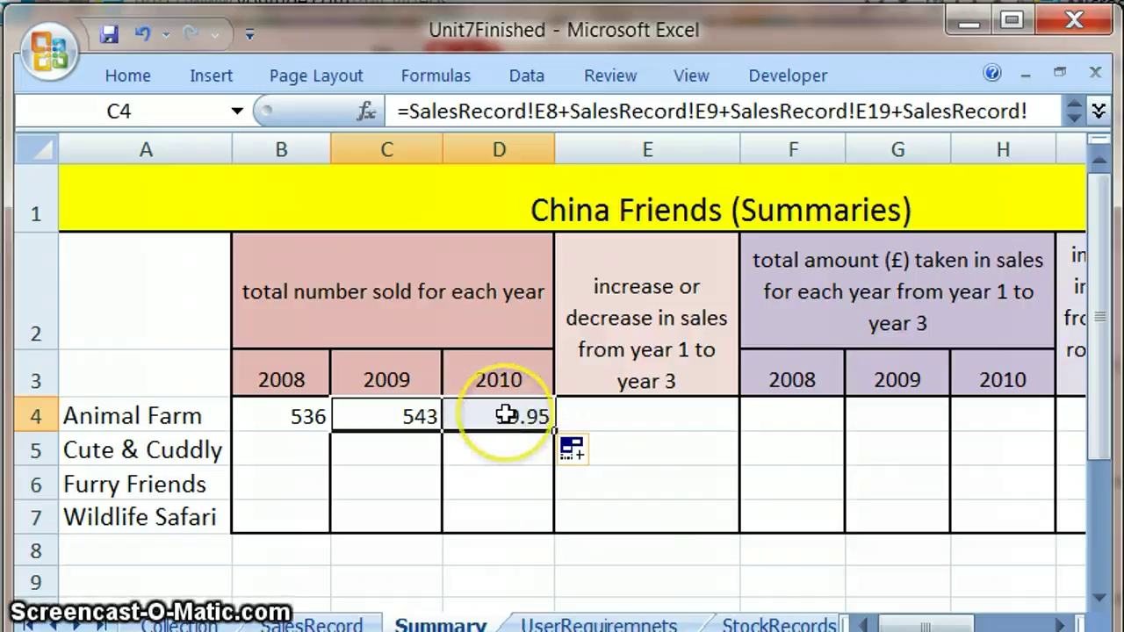
# Step: Edit the formula in Summary cell D4 to add the 2010 sales cells G8, G9, G19, G22 and G23 of SalesRecord
pyautogui.click(506, 415)
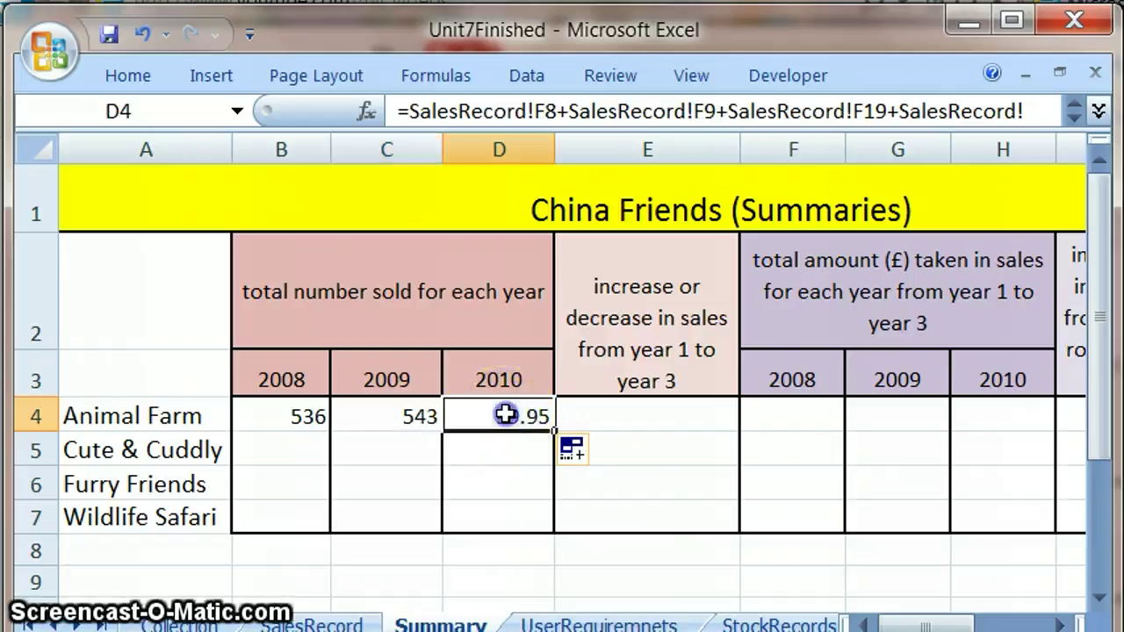
pyautogui.doubleClick(546, 110)
pyautogui.press('BackSpace')
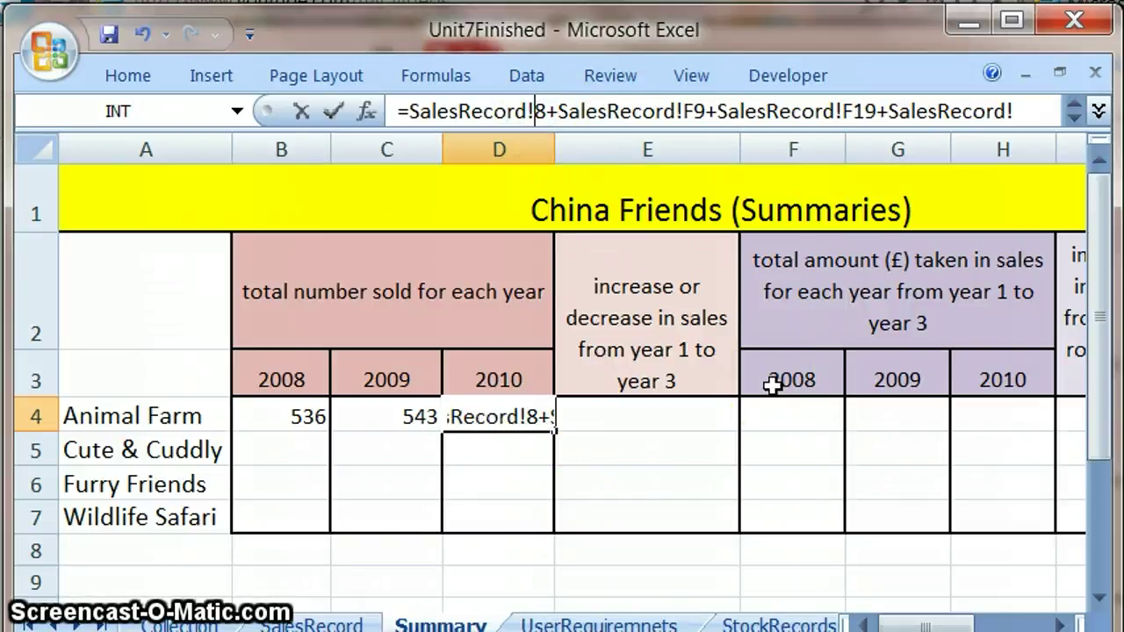
pyautogui.write('G')
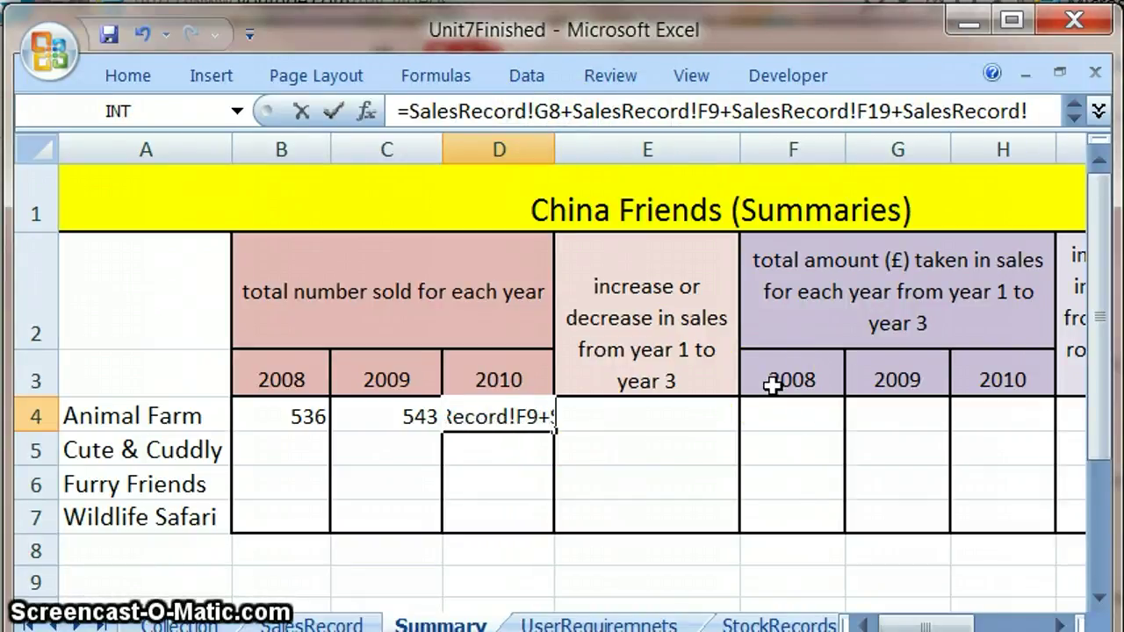
pyautogui.press('BackSpace')
pyautogui.write('G')
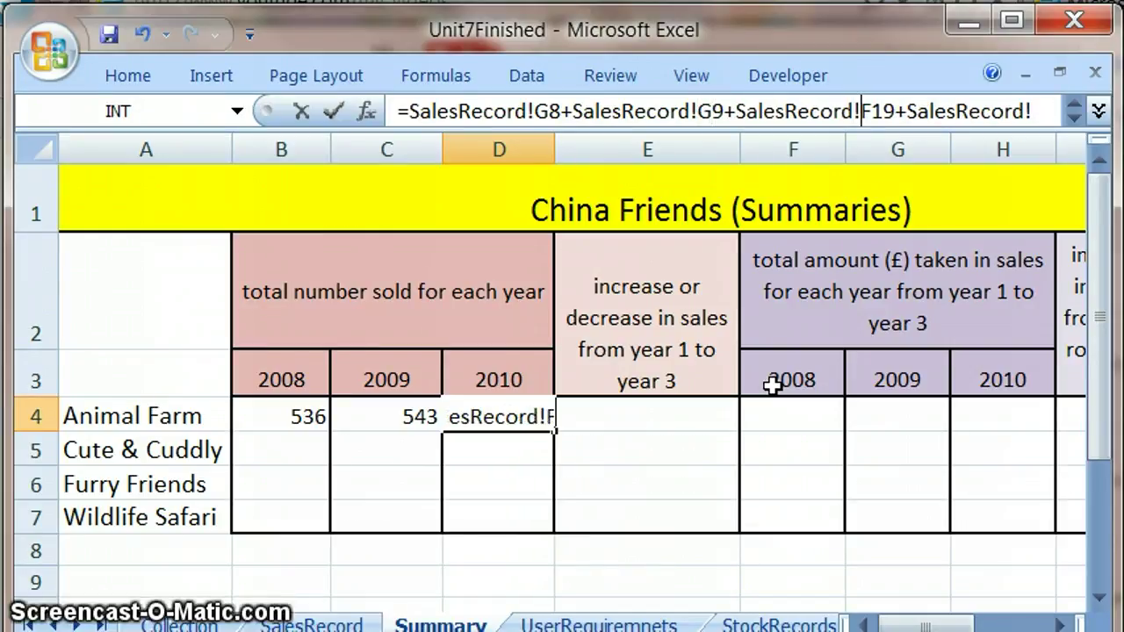
pyautogui.press('BackSpace')
pyautogui.write('G')
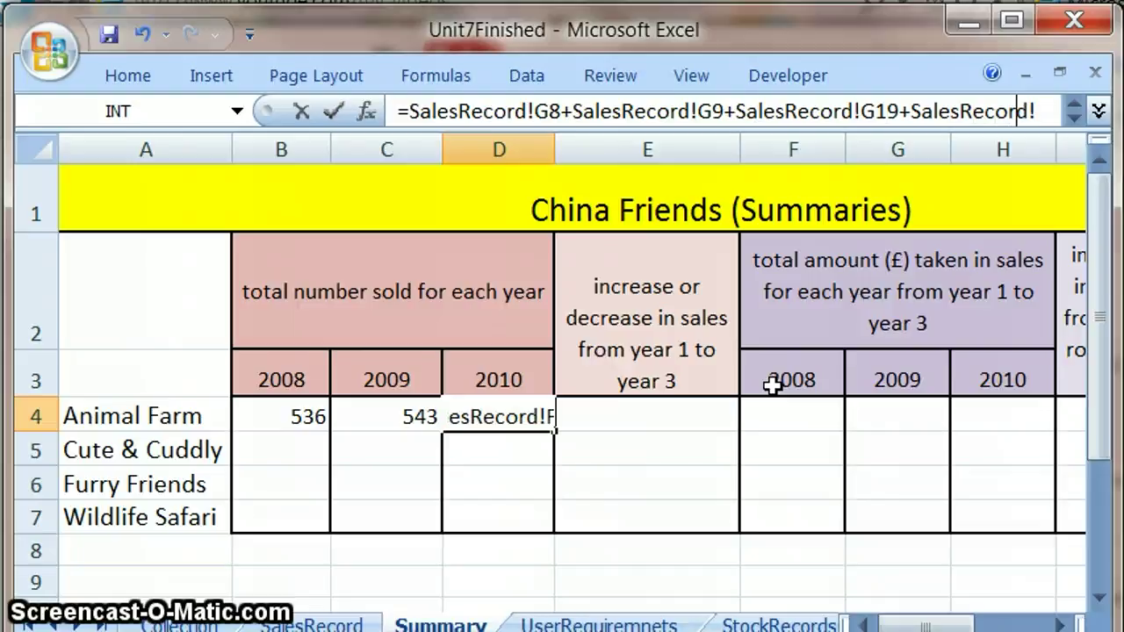
pyautogui.press('Right')
pyautogui.press('Right')
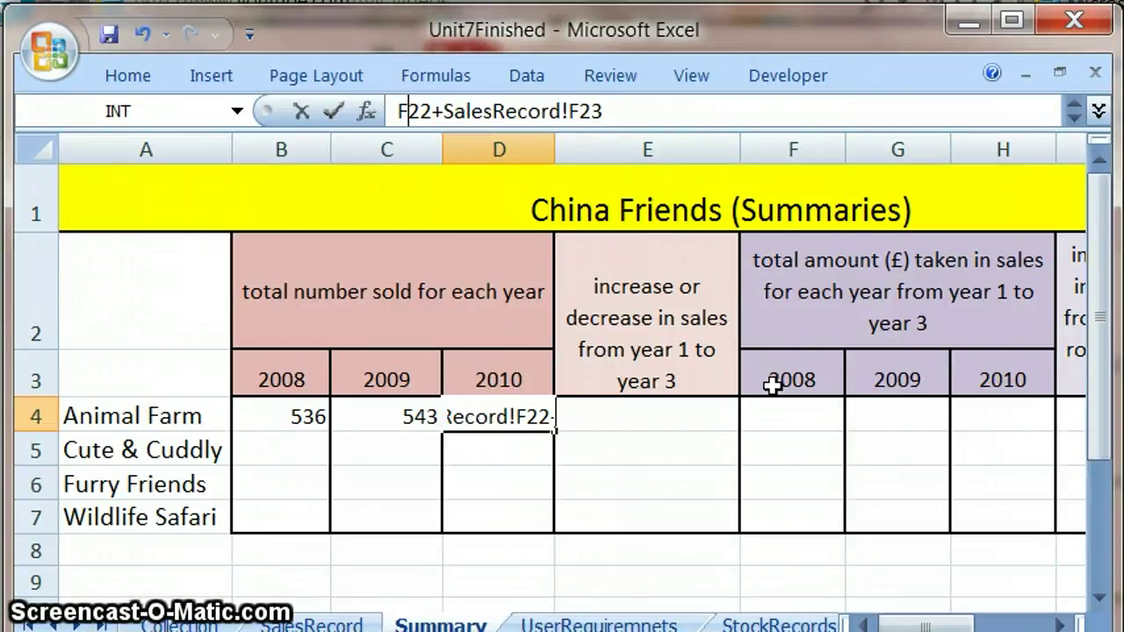
pyautogui.press('BackSpace')
pyautogui.write('G')
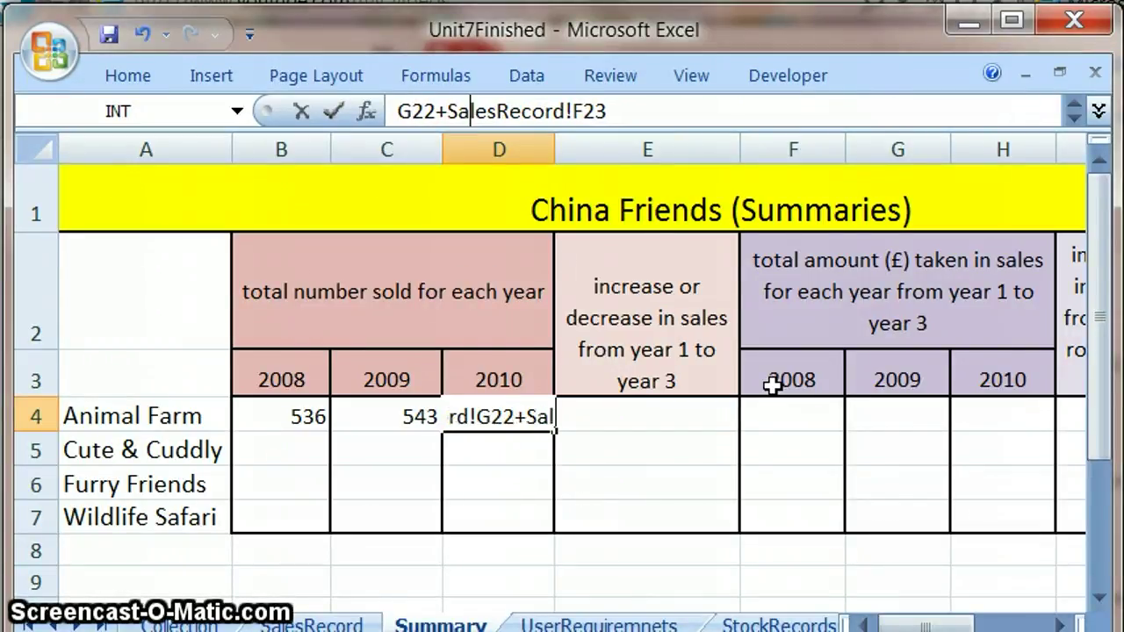
pyautogui.press('Right')
pyautogui.press('Right')
pyautogui.press('Right')
pyautogui.press('Right')
pyautogui.press('Right')
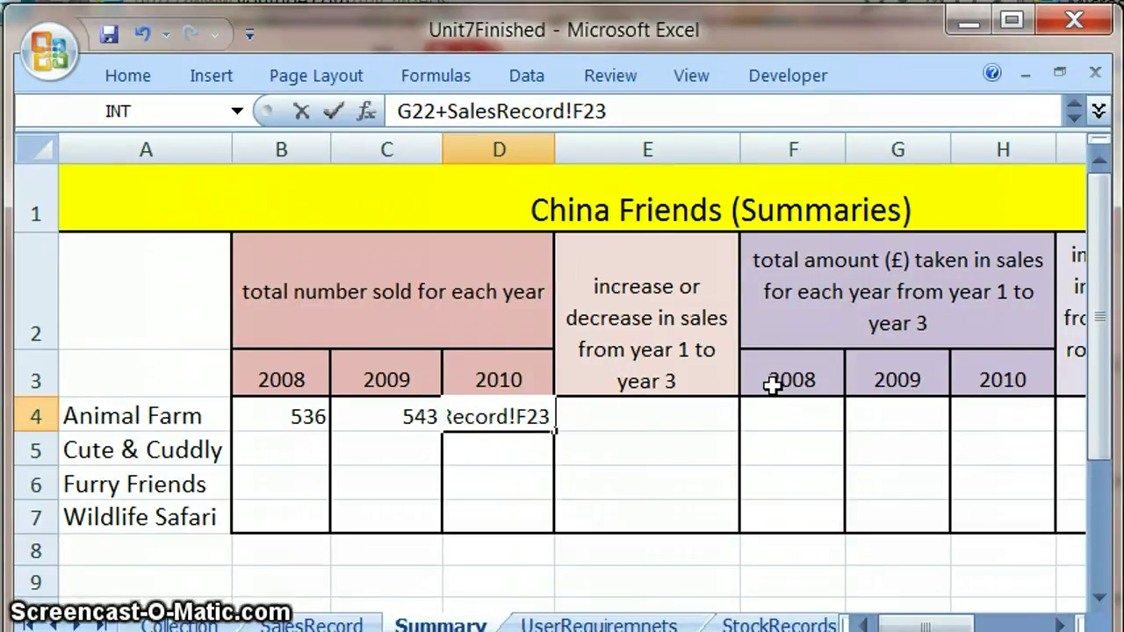
pyautogui.press('Return')
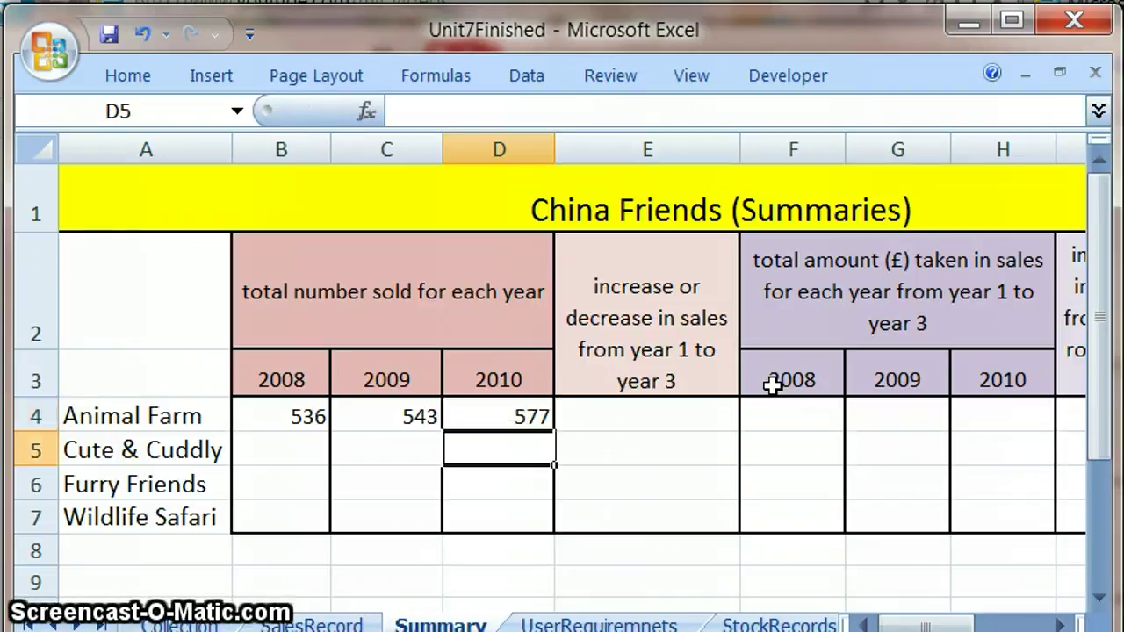
pyautogui.click(475, 413)
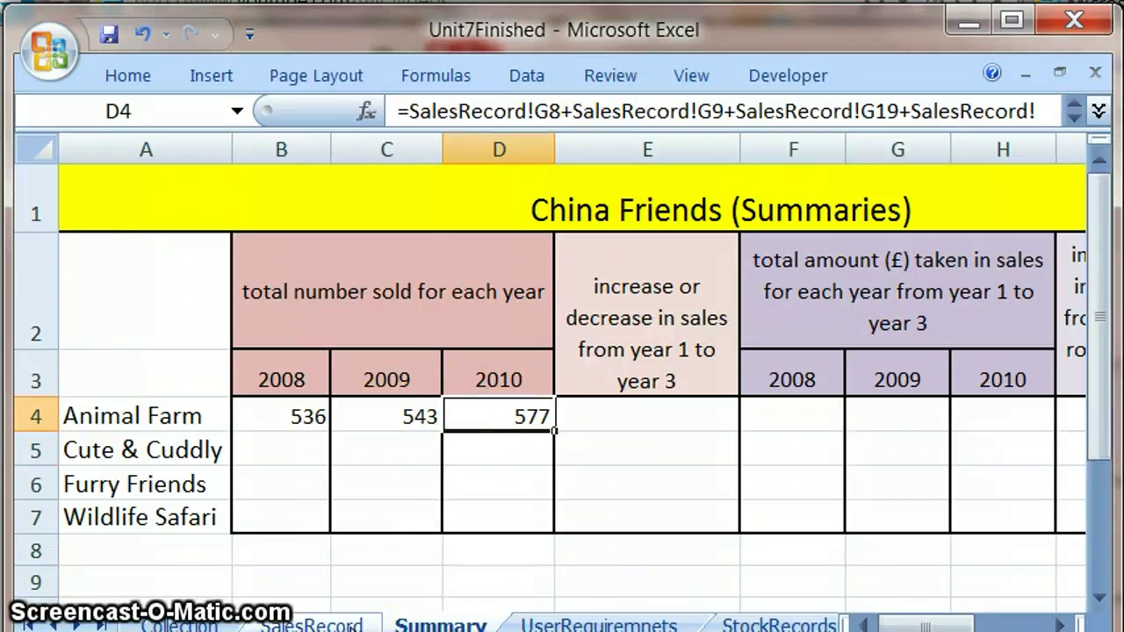
# Step: Select cell B5 on the Summary sheet, the Cute & Cuddly total for 2008
pyautogui.click(353, 625)
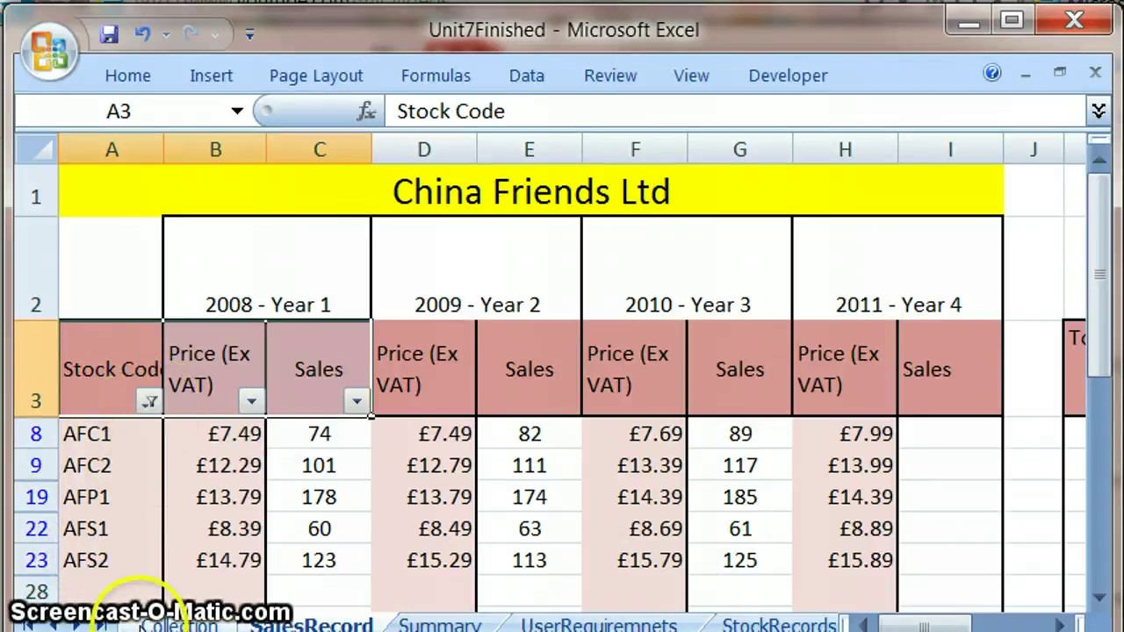
pyautogui.click(437, 625)
pyautogui.click(274, 450)
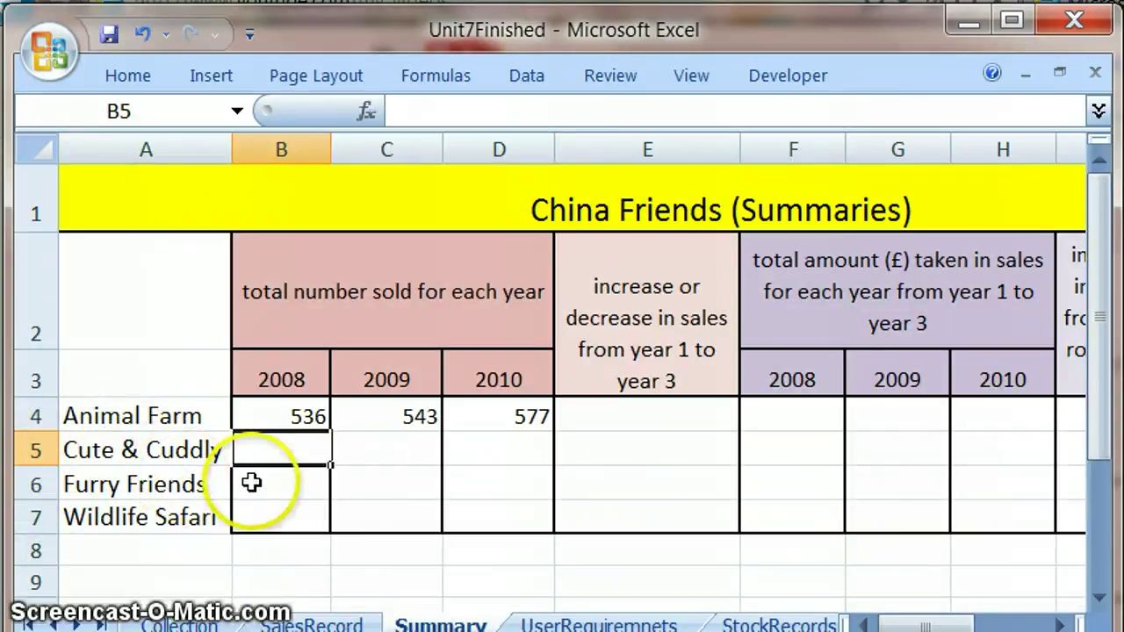
# Step: Change the Stock Code filter on the SalesRecord sheet to show only rows beginning with CC, and review the filtered rows
pyautogui.click(347, 625)
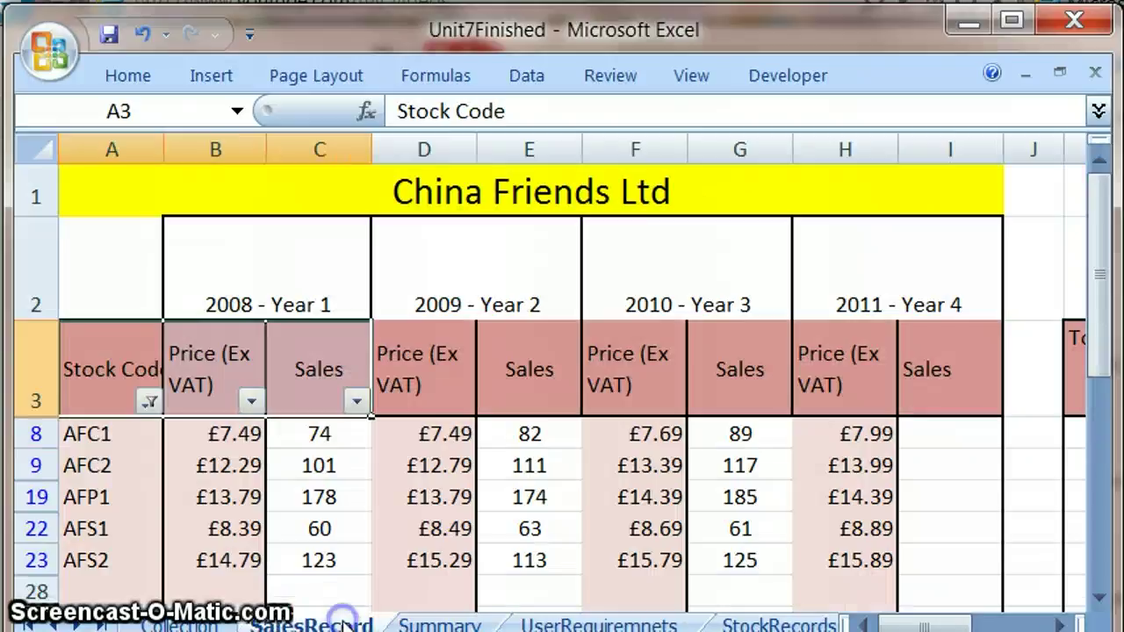
pyautogui.click(151, 403)
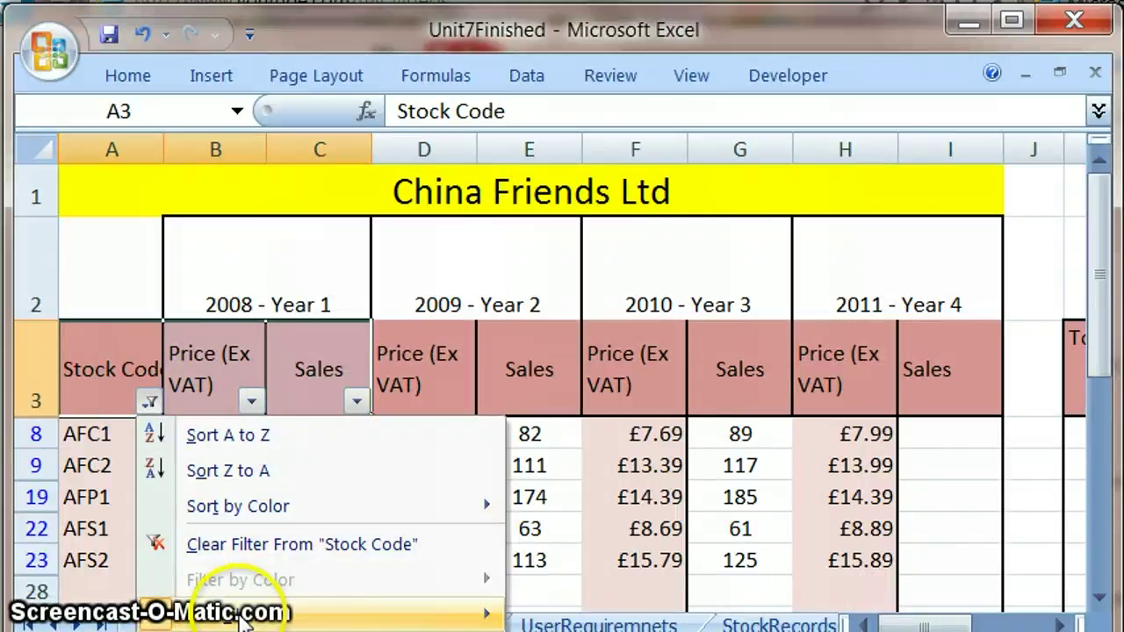
pyautogui.moveTo(474, 615)
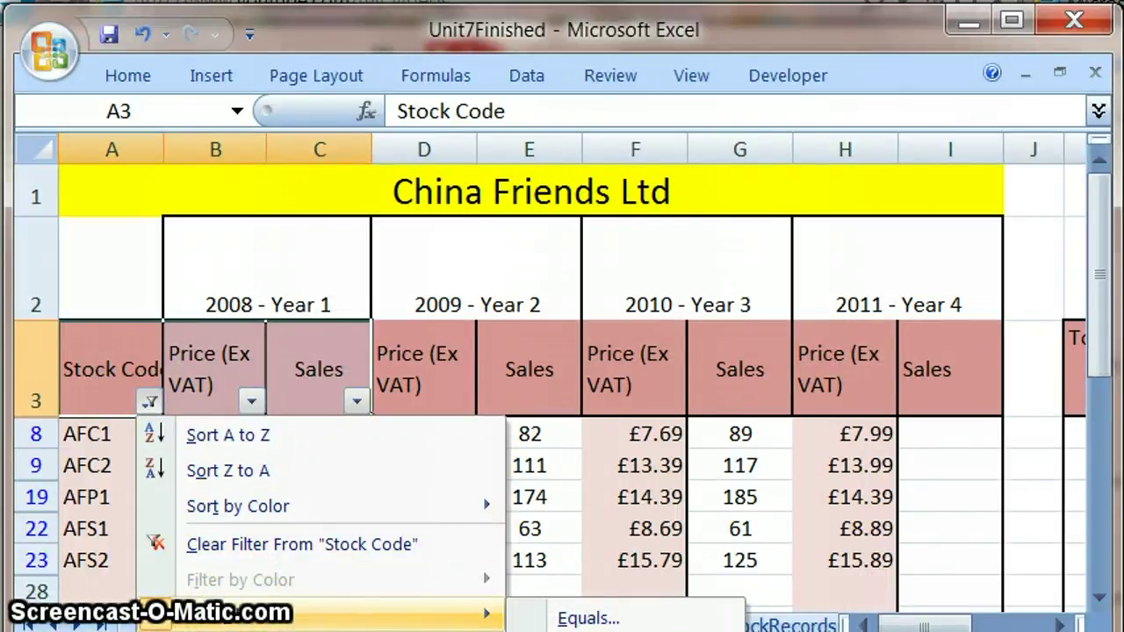
pyautogui.click(597, 630)
pyautogui.doubleClick(667, 296)
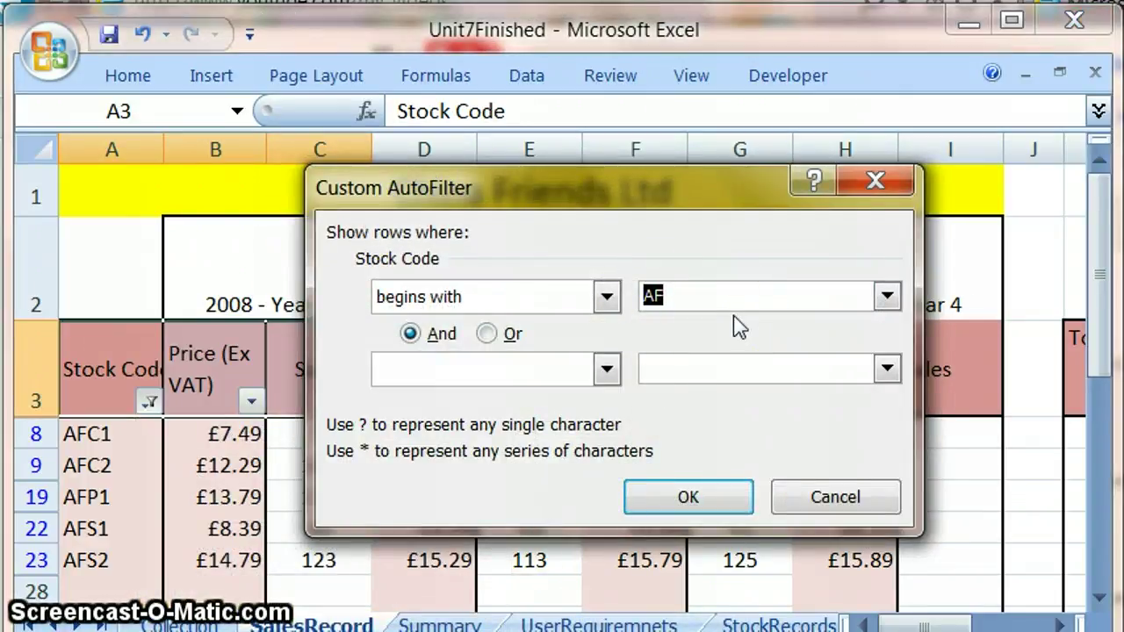
pyautogui.write('CC')
pyautogui.click(682, 497)
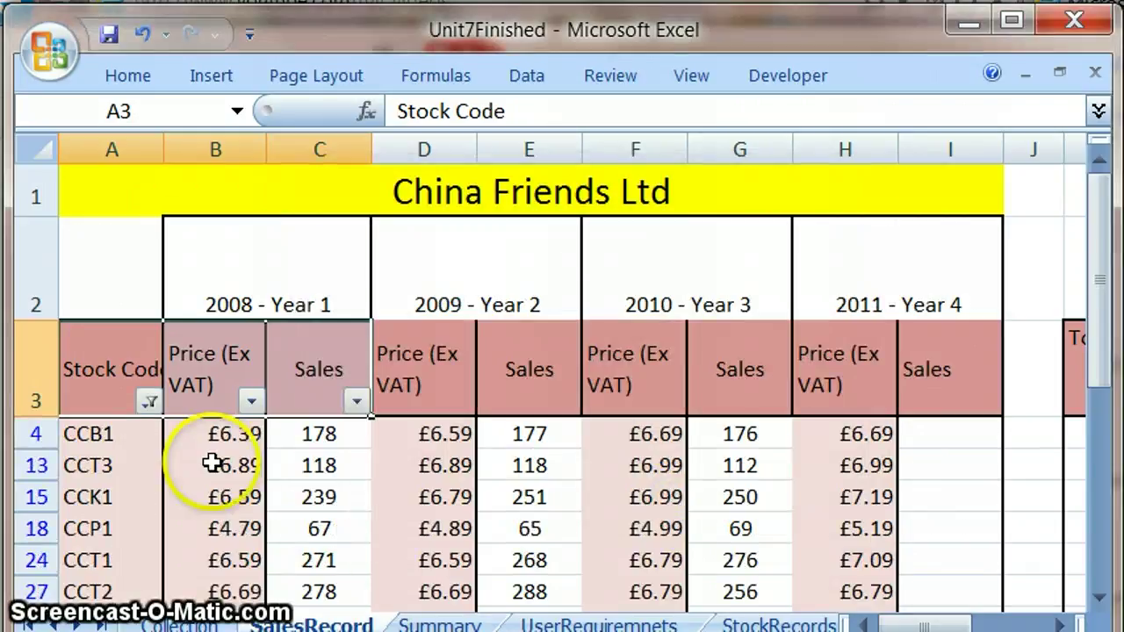
pyautogui.click(1100, 598)
pyautogui.click(1100, 598)
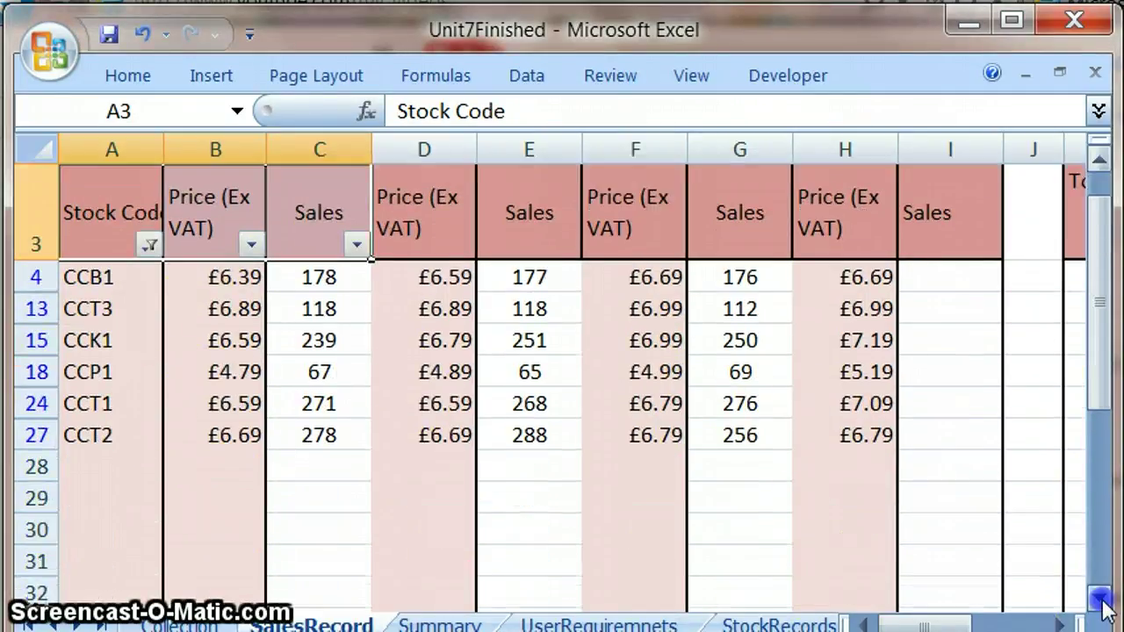
pyautogui.click(1098, 159)
pyautogui.click(1098, 158)
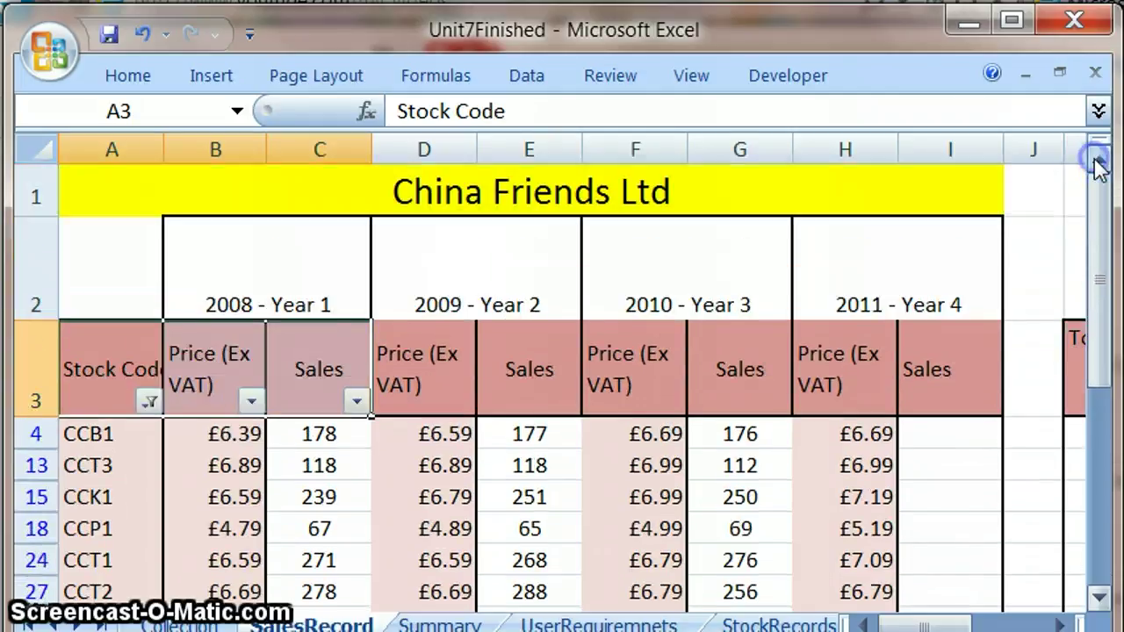
# Step: In Summary cell B5, start Cute & Cuddly's 2008 total with a formula adding SalesRecord cells C4 and C13
pyautogui.click(429, 625)
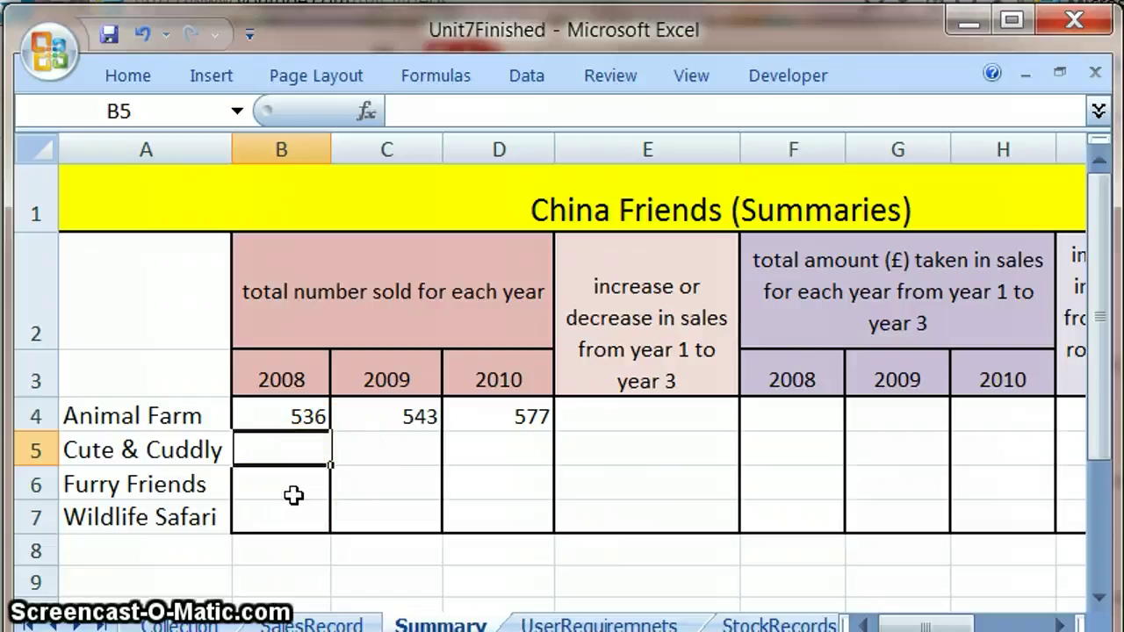
pyautogui.write('=')
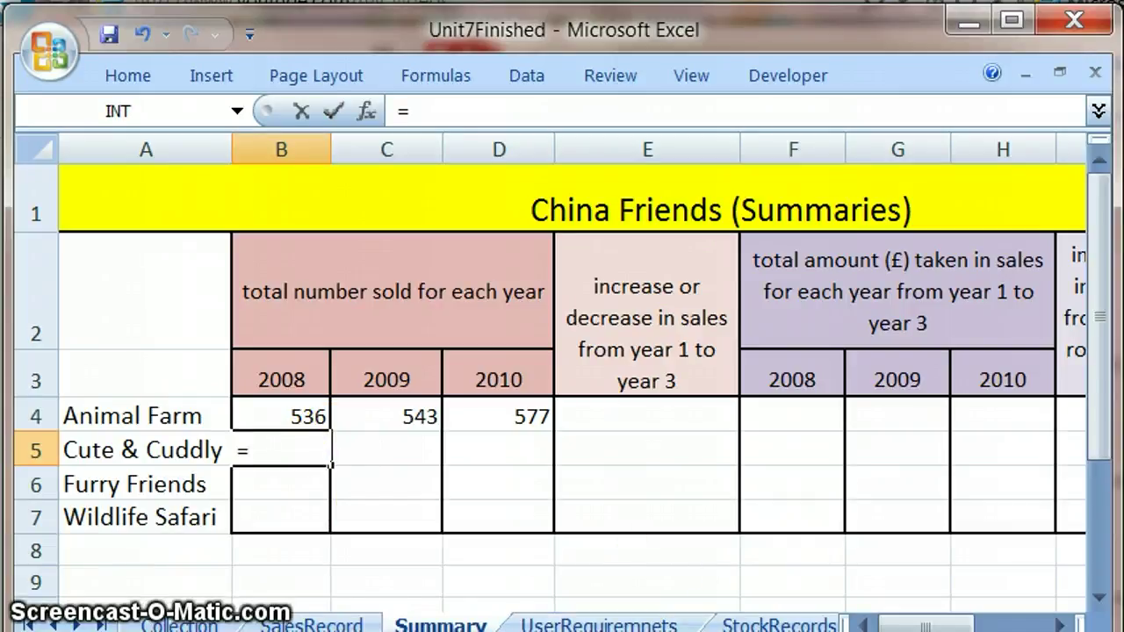
pyautogui.click(369, 623)
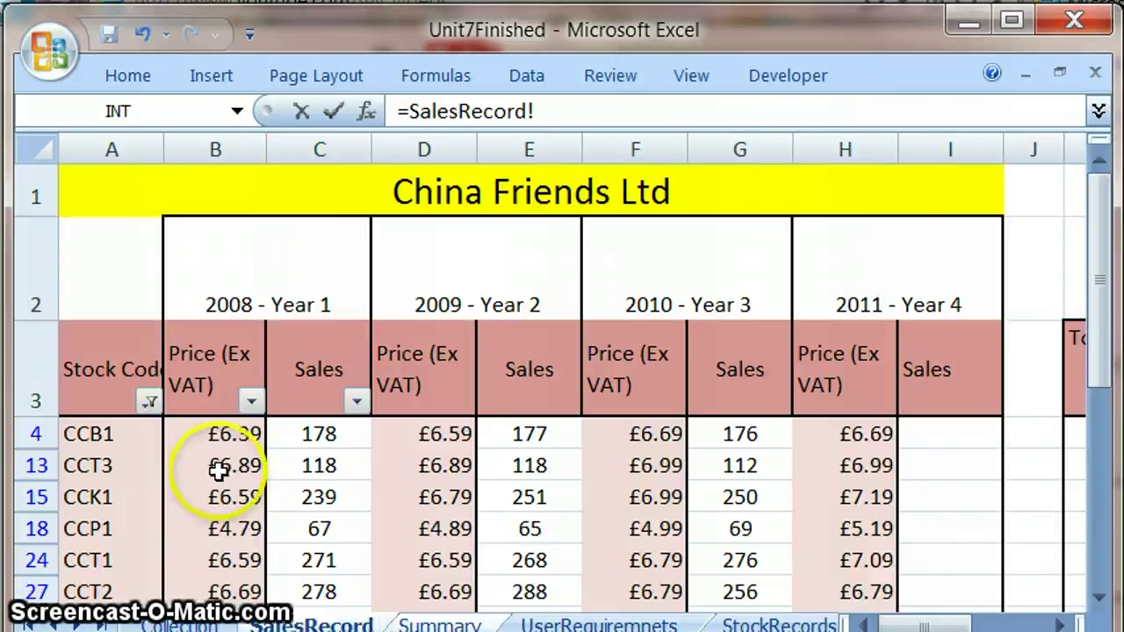
pyautogui.click(325, 433)
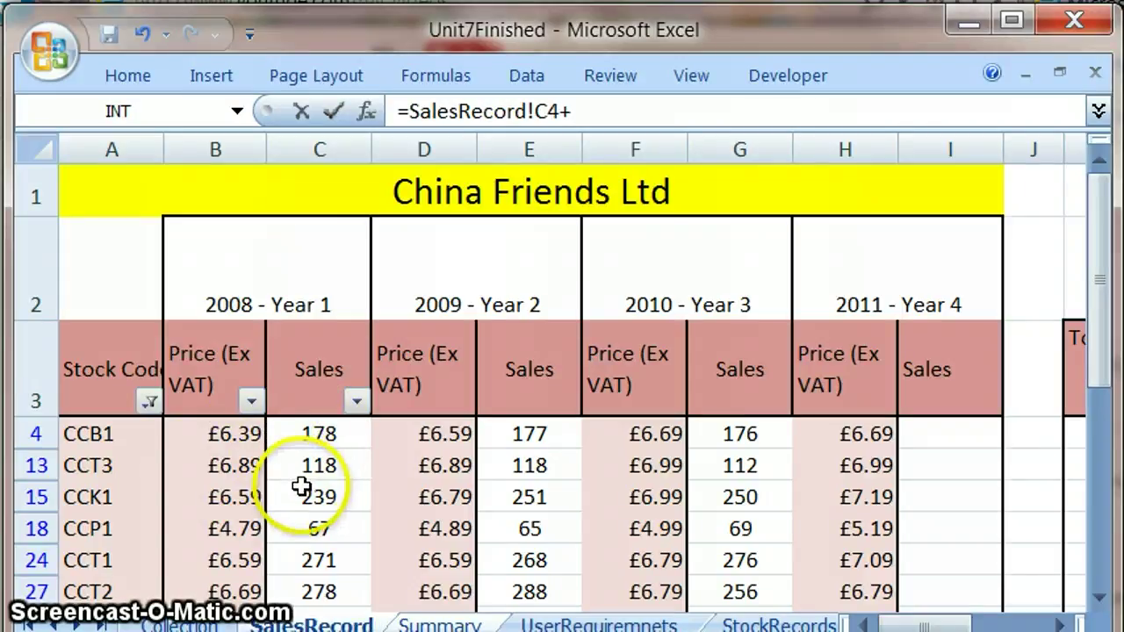
pyautogui.click(301, 467)
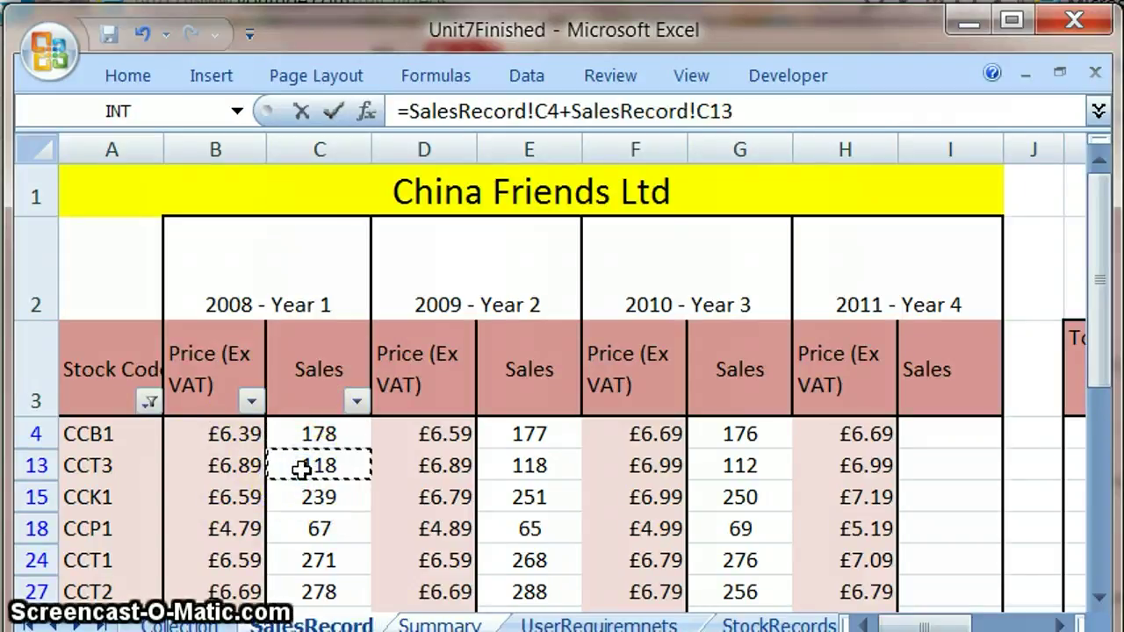